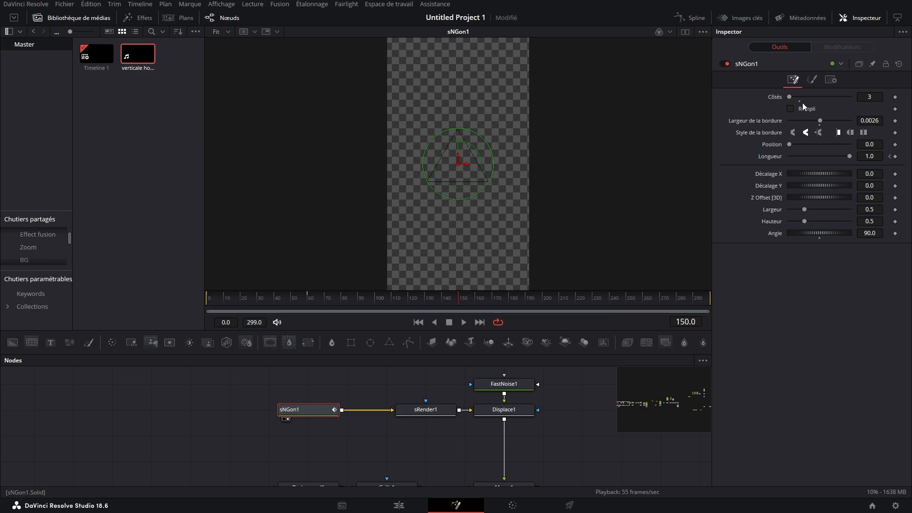
Examine the sNGon1 triangle's colour settings, the sRender1 output and its motion blur settings.
left_click(813, 80)
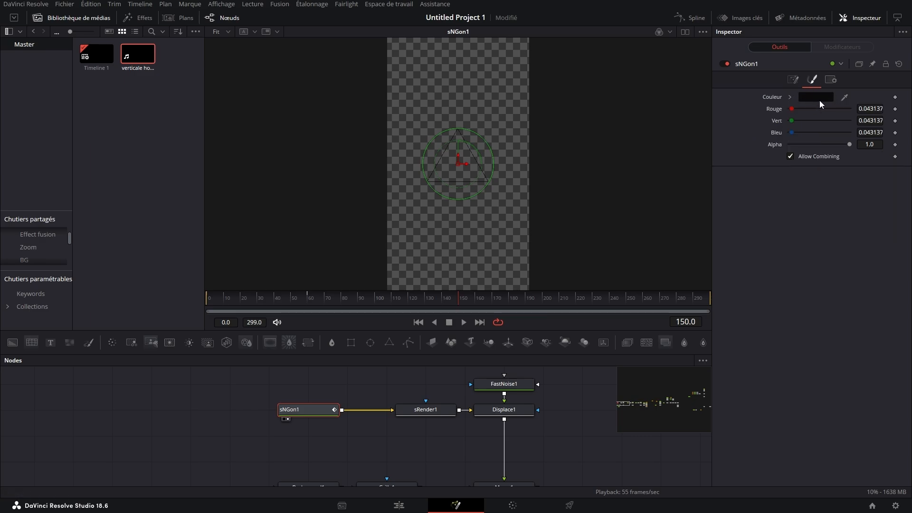
left_click(441, 412)
key("2")
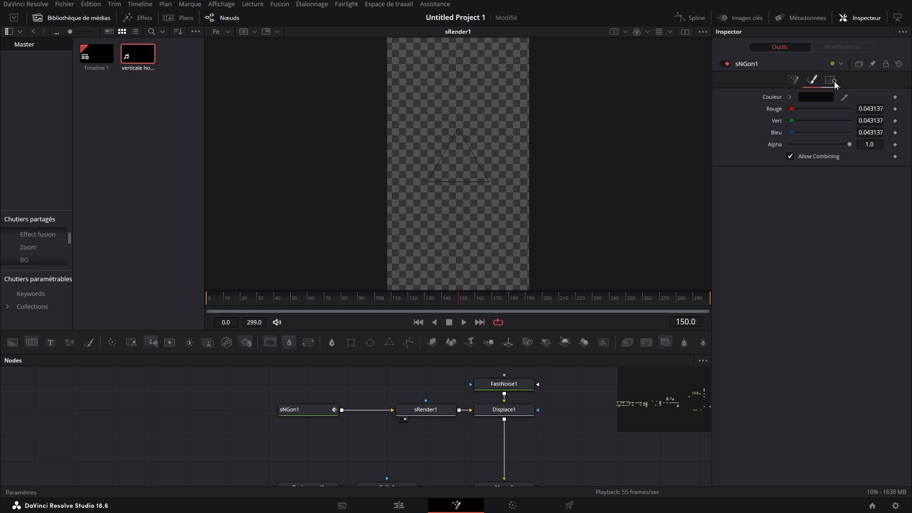
left_click(425, 410)
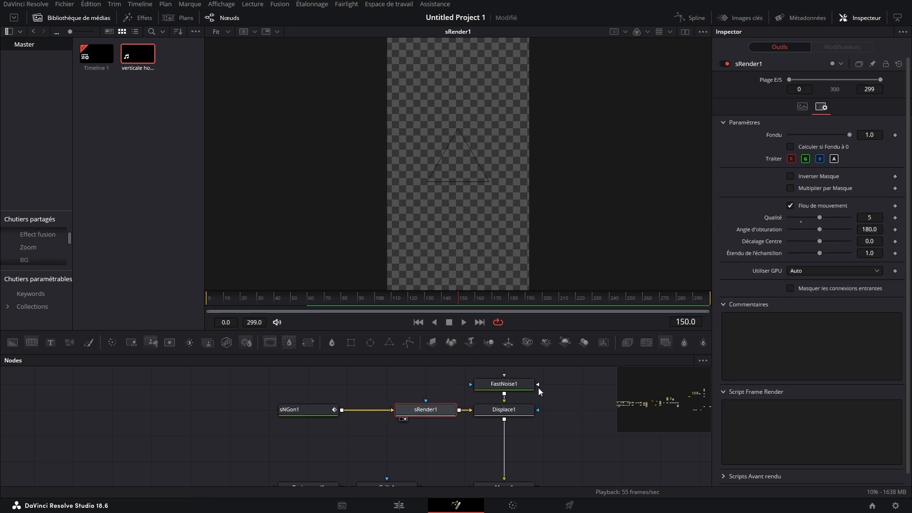
Examine Displace1's X Y refraction settings and expression option, as well as the FastNoise1 noise settings.
left_click(518, 417)
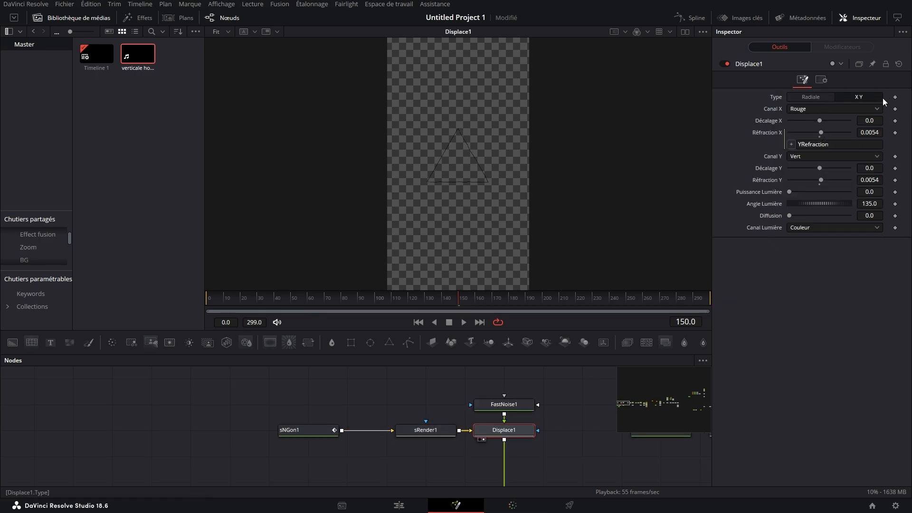
right_click(772, 133)
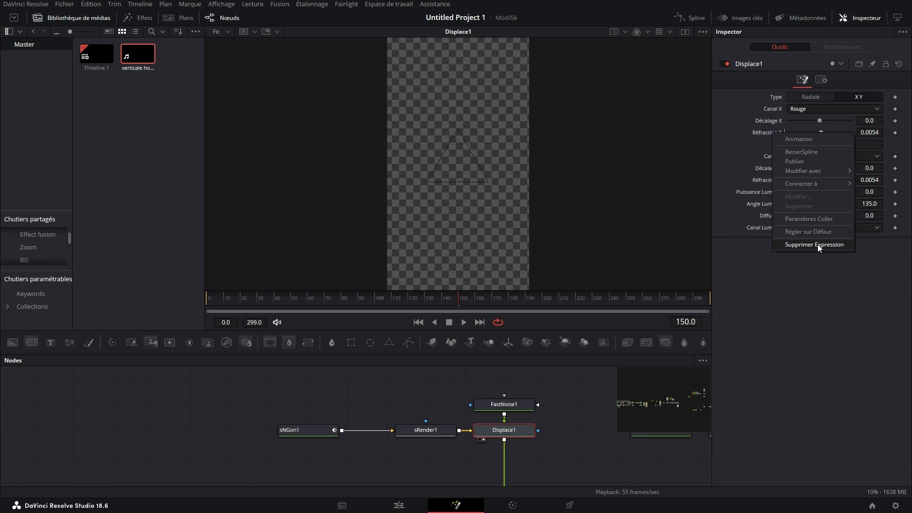
left_click(808, 275)
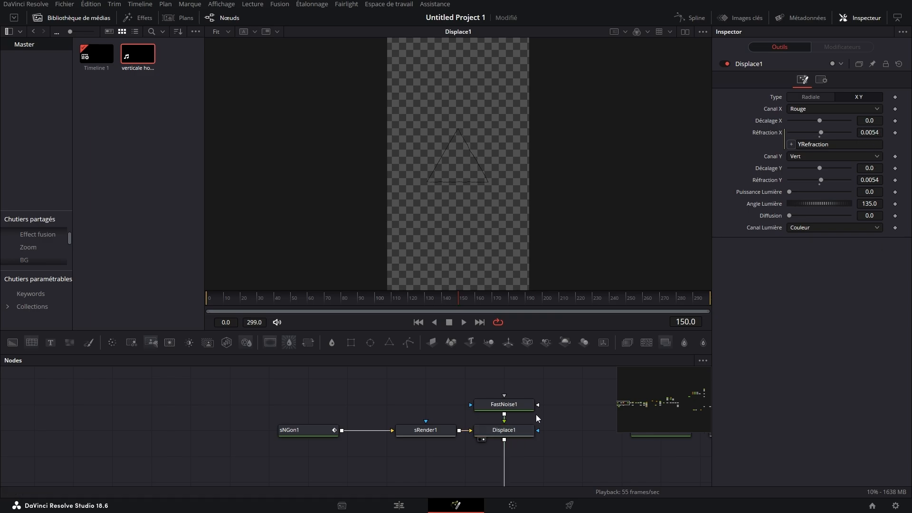
left_click(524, 409)
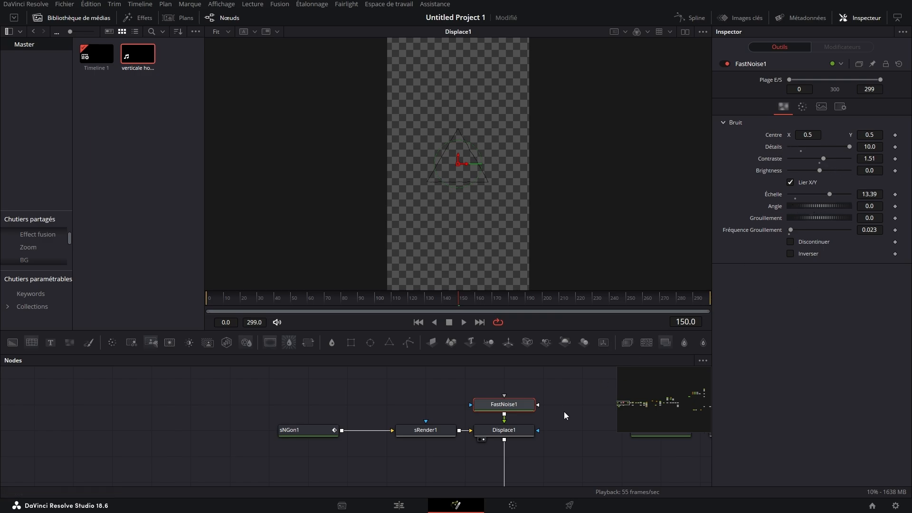
Examine the Background1 output and the Grille1 node's line colour, blend and grid settings.
scroll(562, 410, "down", 4)
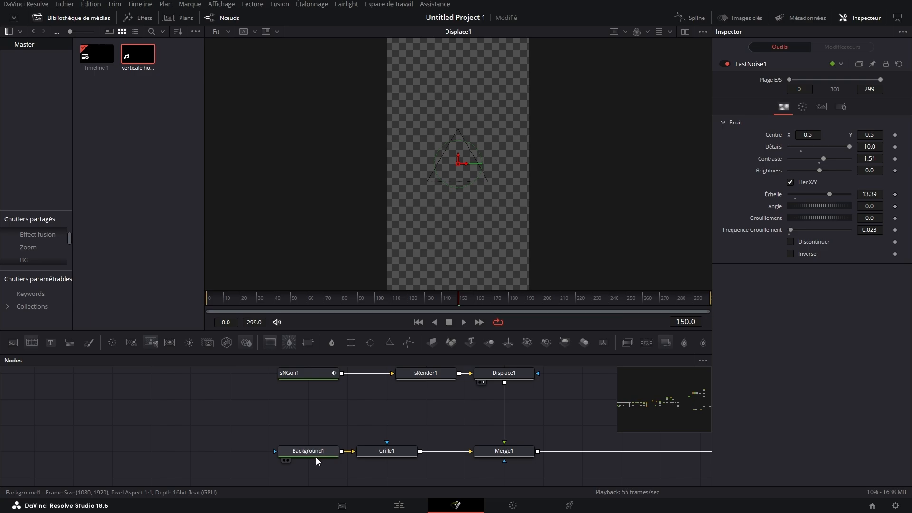
key("1")
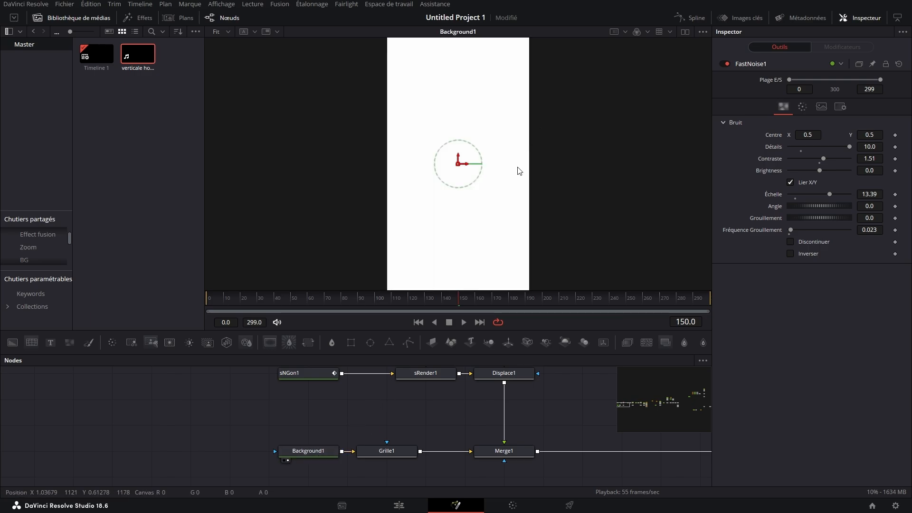
key("1")
left_click(387, 451)
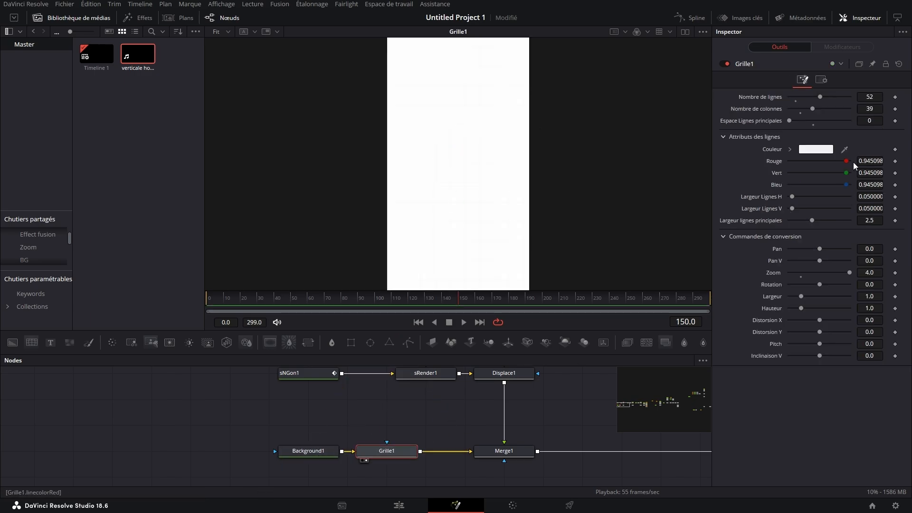
left_click(815, 152)
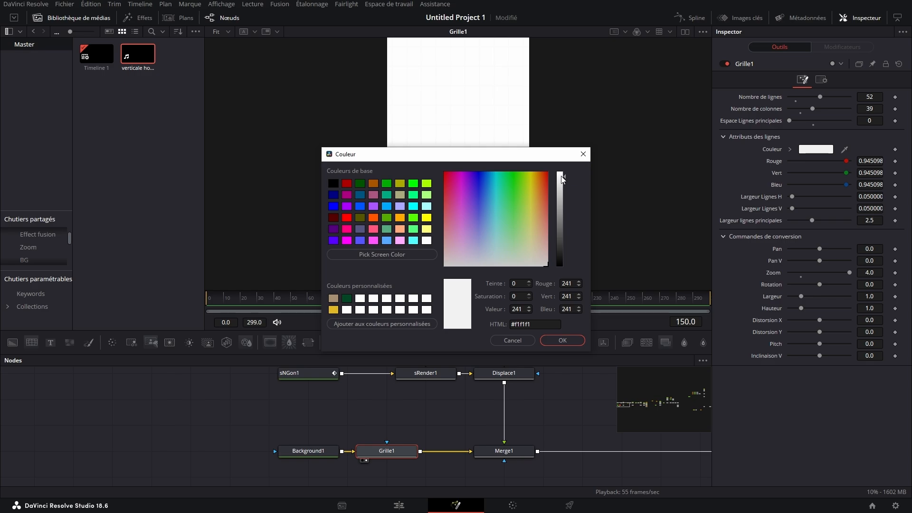
left_click(583, 155)
left_click(821, 79)
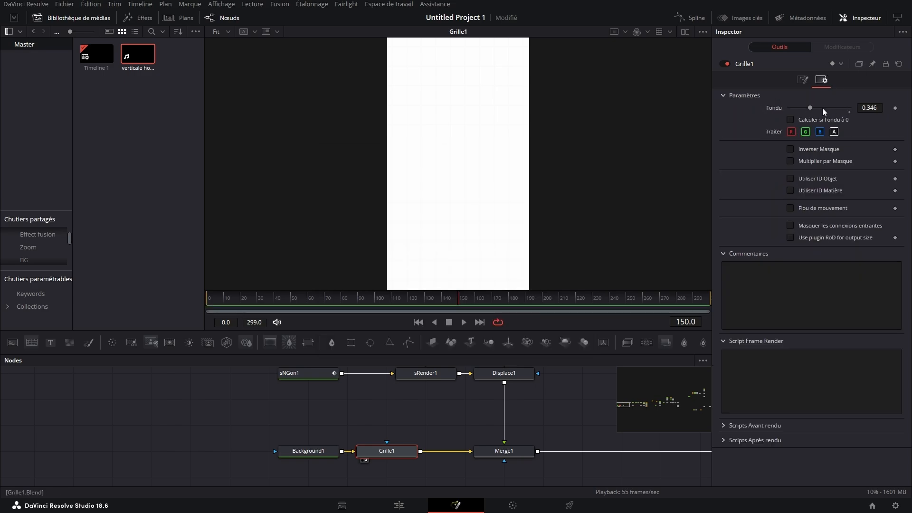
mouse_move(811, 105)
left_mouse_down()
mouse_move(813, 119)
mouse_move(802, 119)
mouse_move(813, 120)
left_mouse_up()
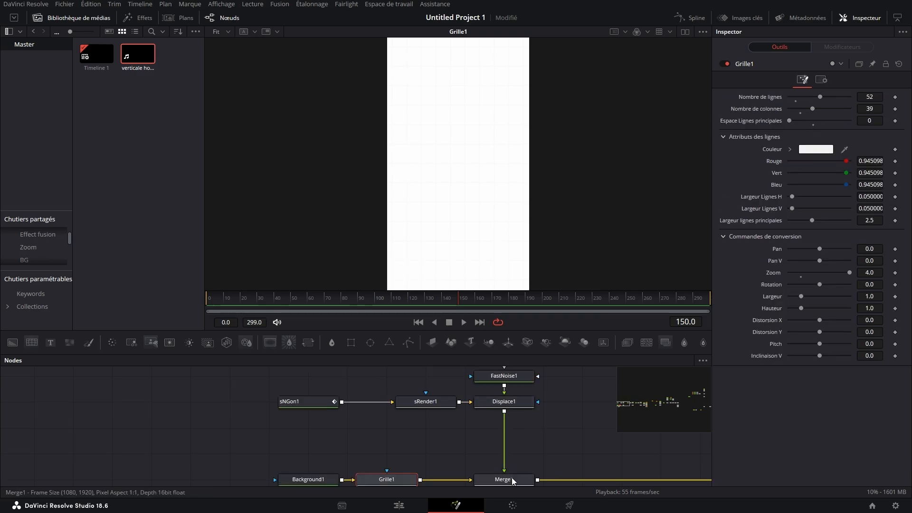
Preview the sNGon1 length animation in Merge1 between frames 0 and 60 and inspect its spline curve.
key("1")
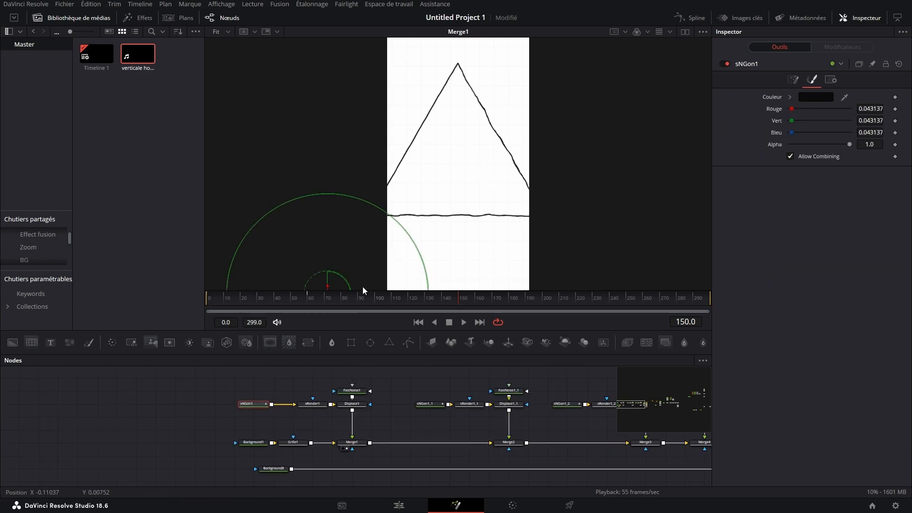
left_click_drag(362, 298, 209, 304)
left_click(793, 79)
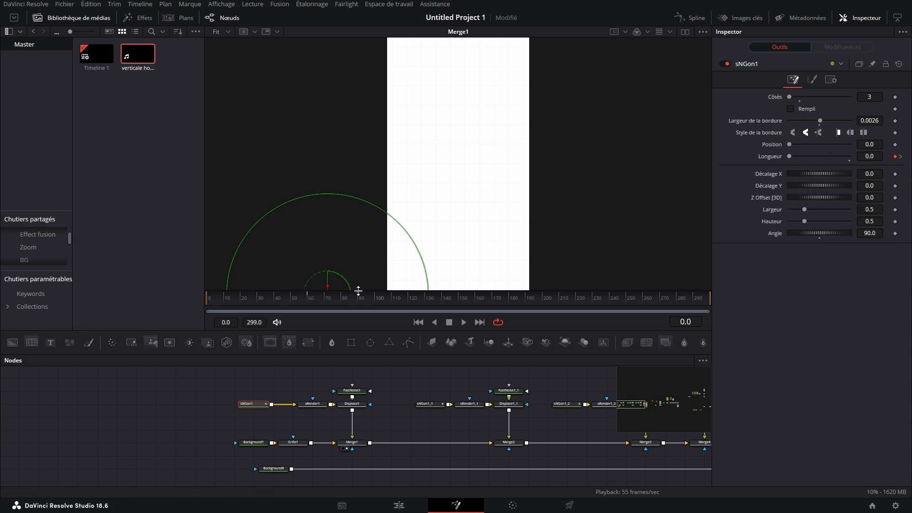
left_click(301, 299)
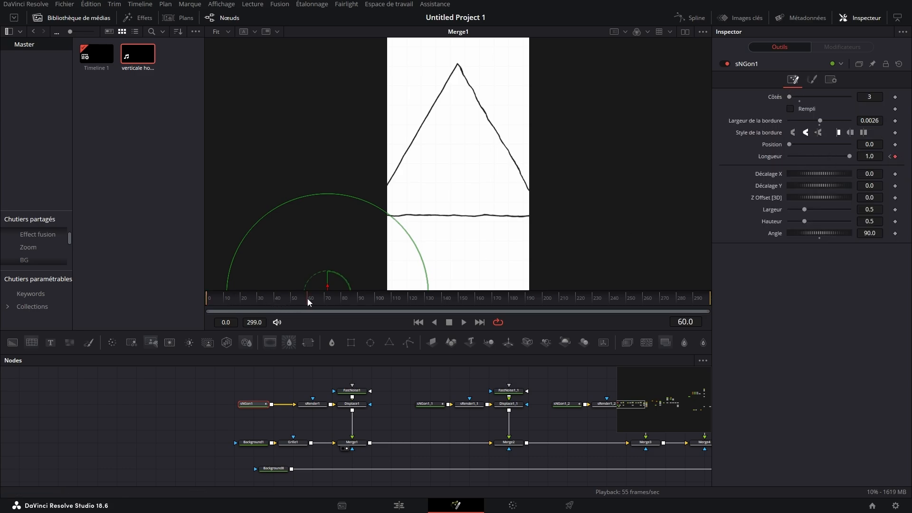
mouse_move(313, 301)
left_mouse_down()
mouse_move(251, 298)
mouse_move(260, 297)
mouse_move(241, 281)
mouse_move(269, 277)
mouse_move(271, 288)
left_mouse_up()
left_click(694, 17)
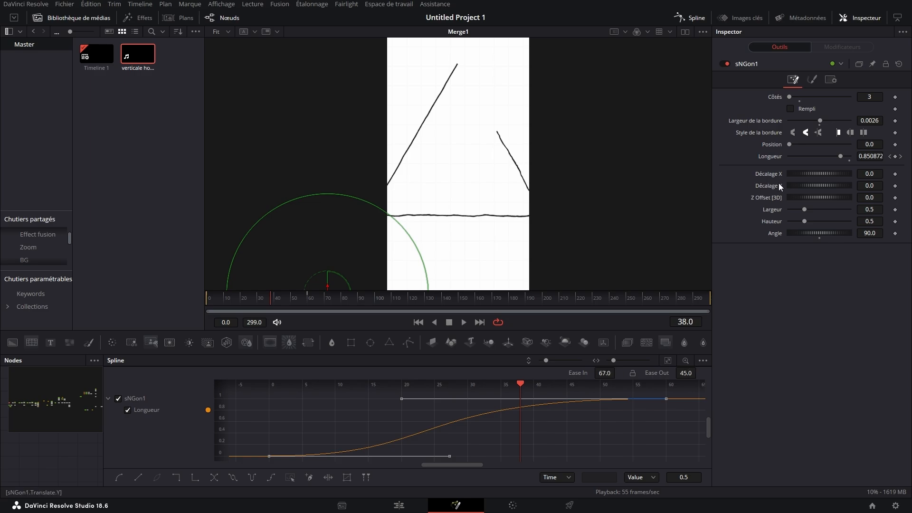
left_click(693, 18)
View the Merge3 output with the additional triangles and the Merge4 output with the text.
left_click_drag(345, 413, 306, 432)
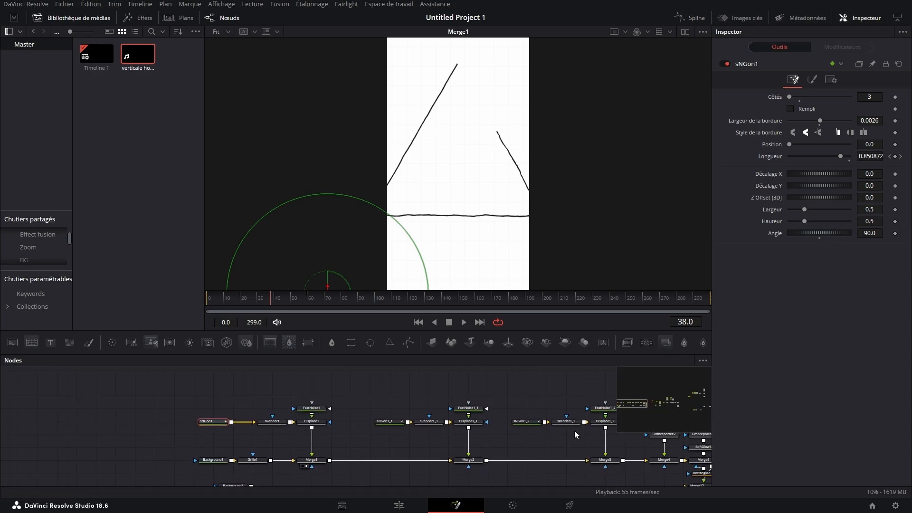
left_click_drag(537, 427, 343, 426)
left_click_drag(410, 460, 508, 151)
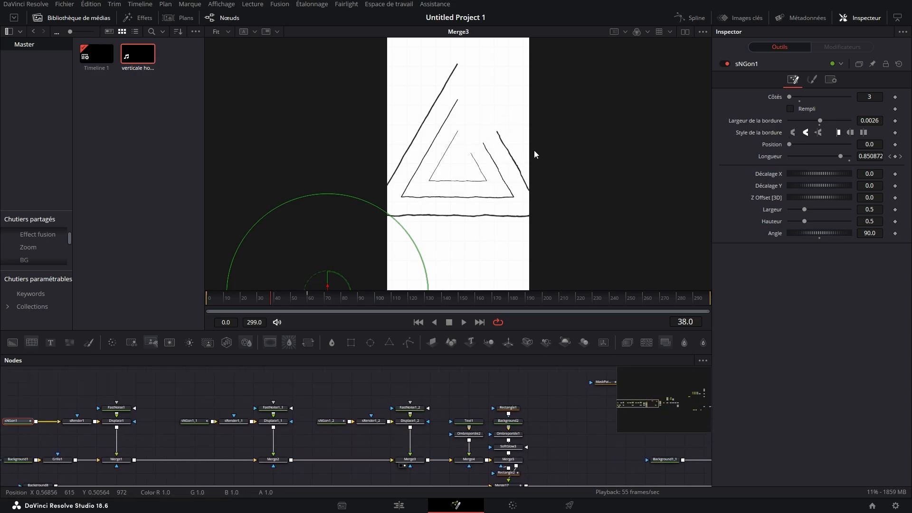
left_click_drag(475, 460, 469, 124)
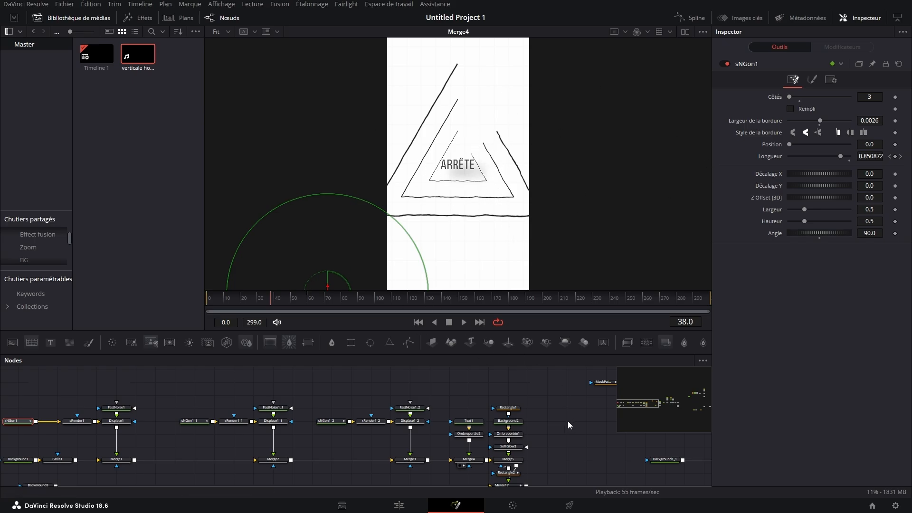
View the underline branch from Background2 through its drop shadow and glow to the Merge5 output.
left_click_drag(519, 426, 501, 215)
scroll(478, 170, "up", 5)
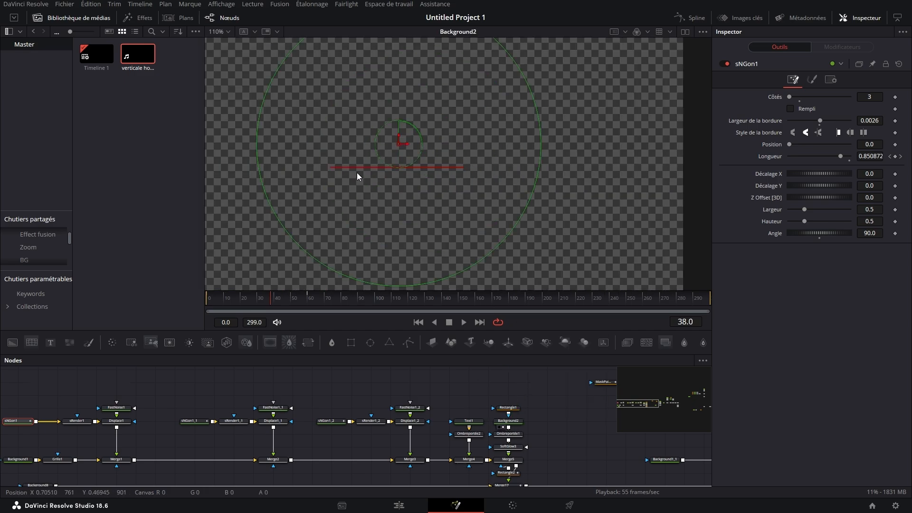
scroll(494, 209, "down", 4)
left_click_drag(517, 433, 446, 212)
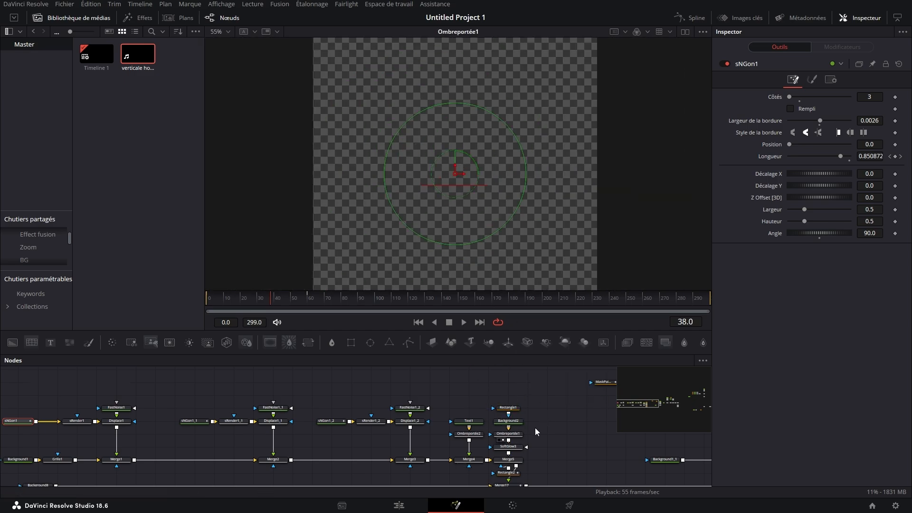
left_click_drag(513, 446, 500, 229)
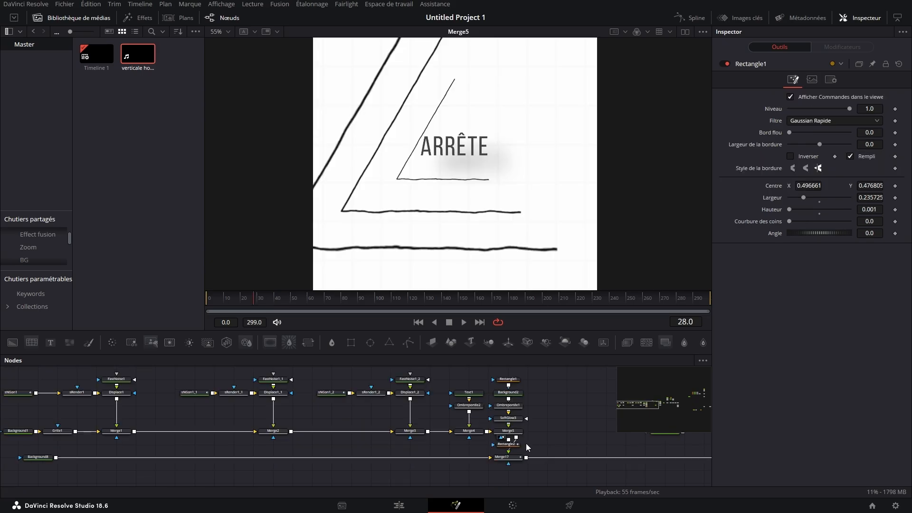
Move the Rectangle2 mask node out beside Merge5 and preview its animated centre revealing the underline.
left_click_drag(517, 445, 550, 433)
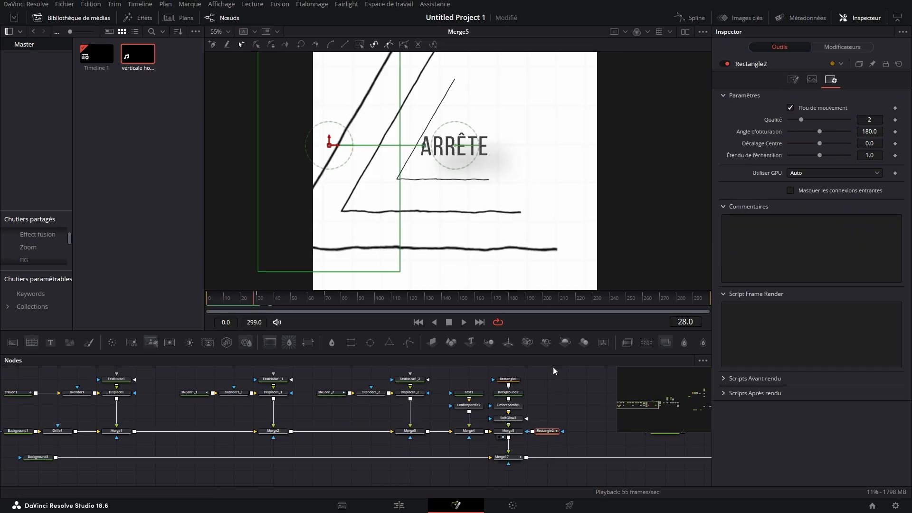
left_click_drag(254, 301, 297, 301)
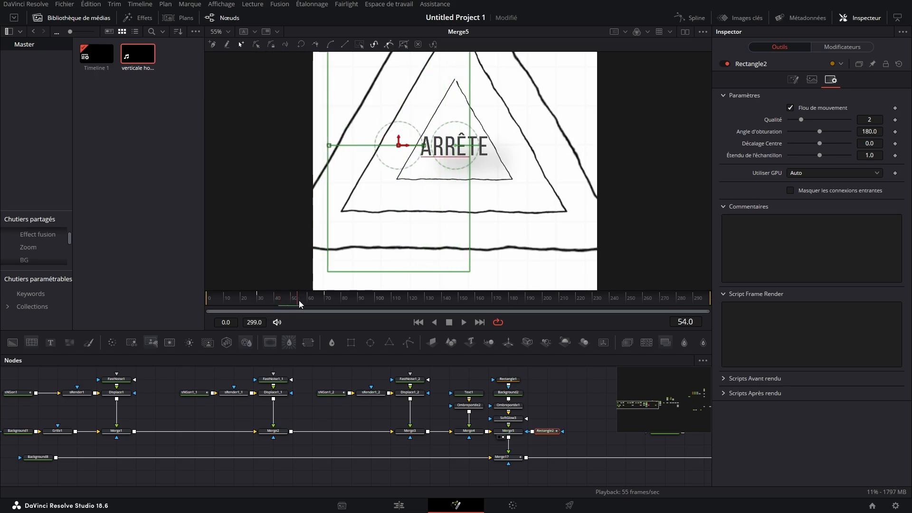
left_click(793, 79)
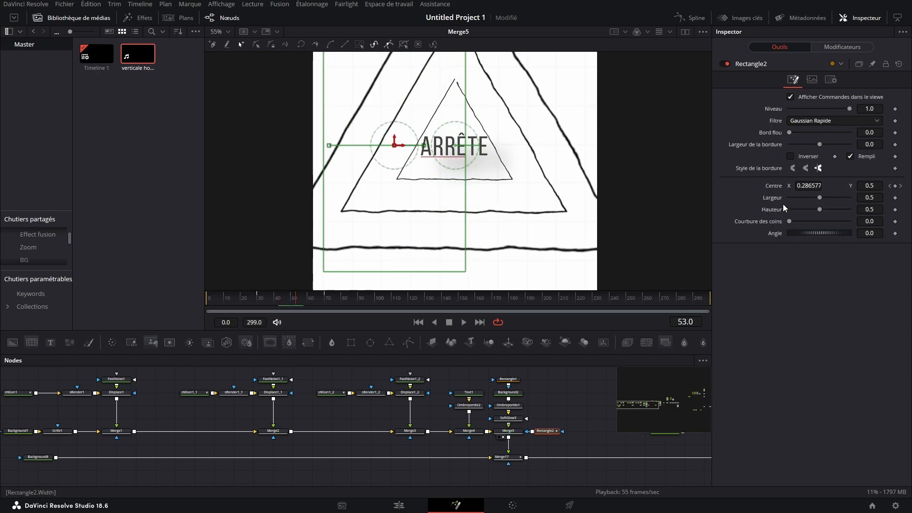
left_click(278, 300)
left_click_drag(278, 301, 299, 301)
Inspect the Rectangle2 mask's displacement spline and its motion blur settings.
left_click(693, 18)
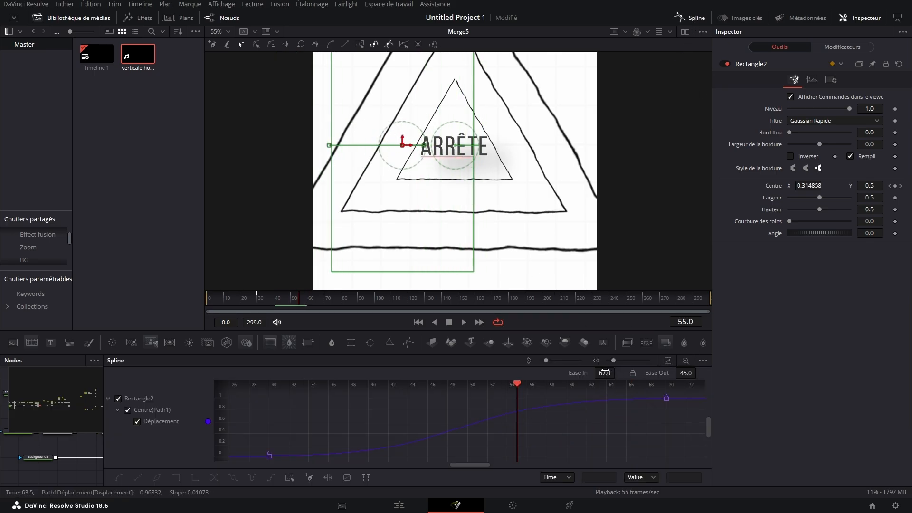
left_click(830, 79)
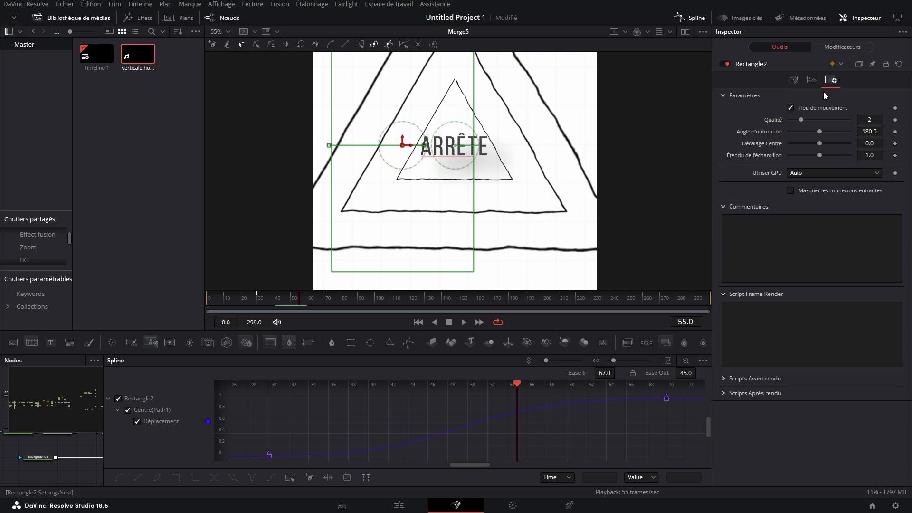
left_click(697, 19)
View the Merge1_1 output with the dashed red frame and select the nodes that build it.
scroll(475, 163, "down", 5)
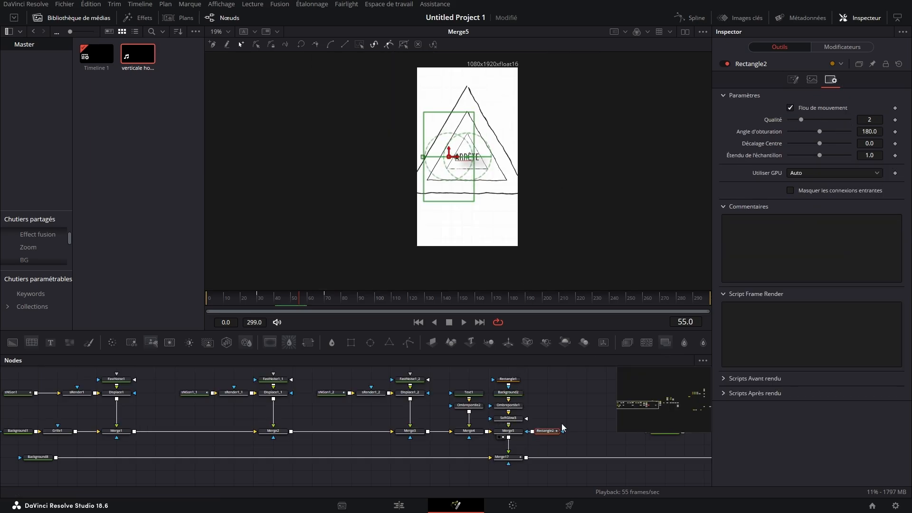
left_click_drag(565, 428, 155, 446)
left_click_drag(331, 466, 526, 122)
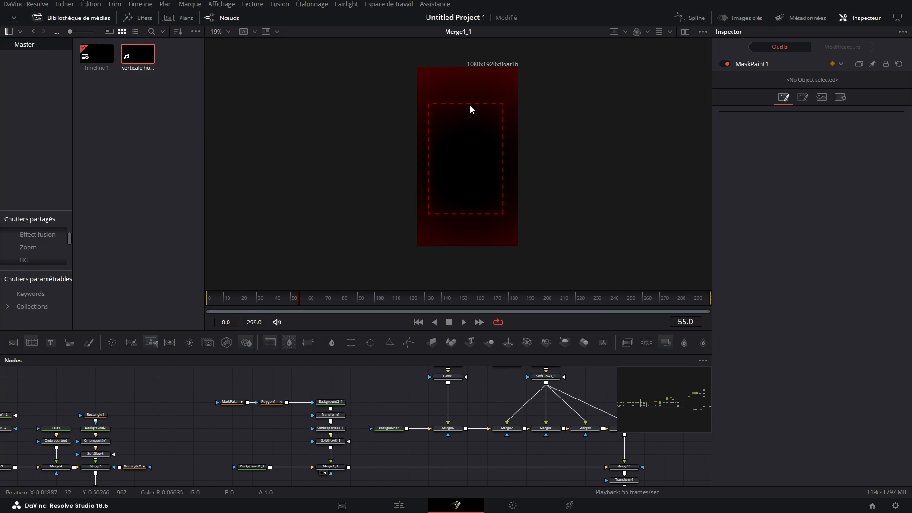
left_click_drag(188, 367, 346, 479)
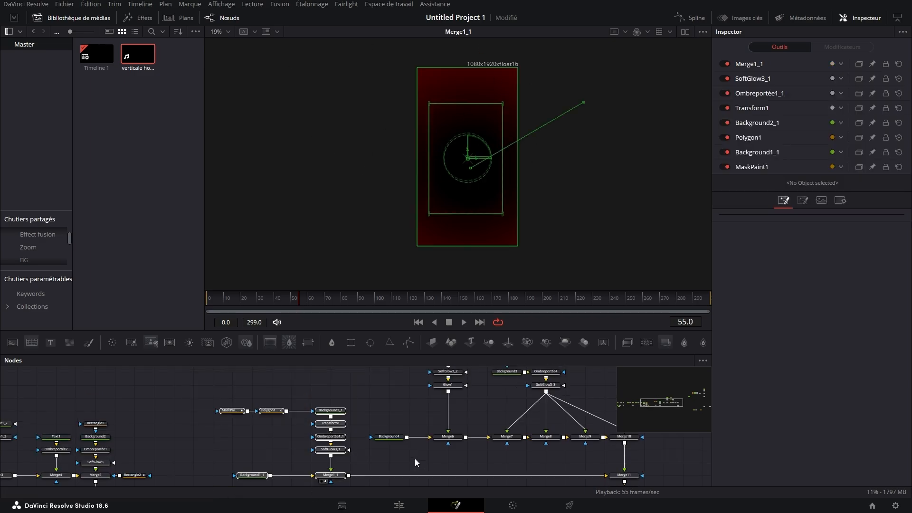
View the Text1_1 node on its own, scrub to frame 80 and bring up its text settings.
scroll(376, 414, "up", 2)
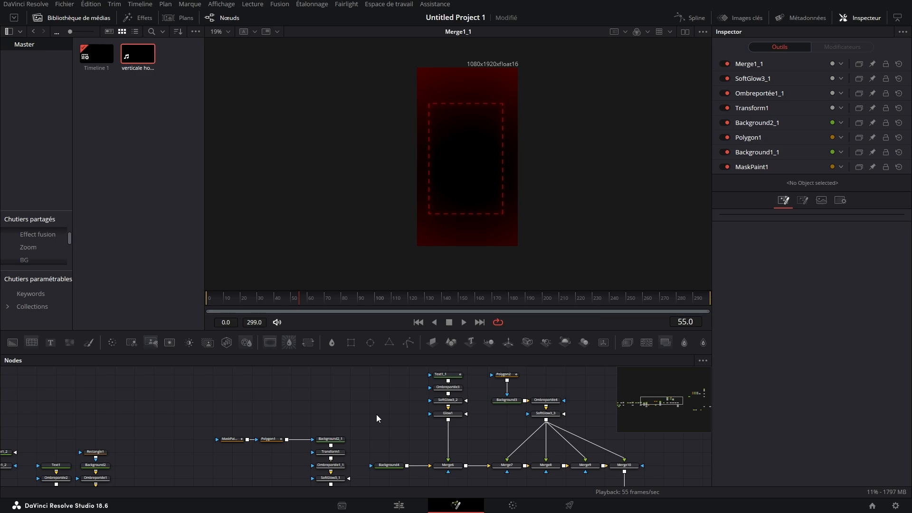
left_click_drag(603, 430, 568, 451)
left_click_drag(429, 374, 494, 100)
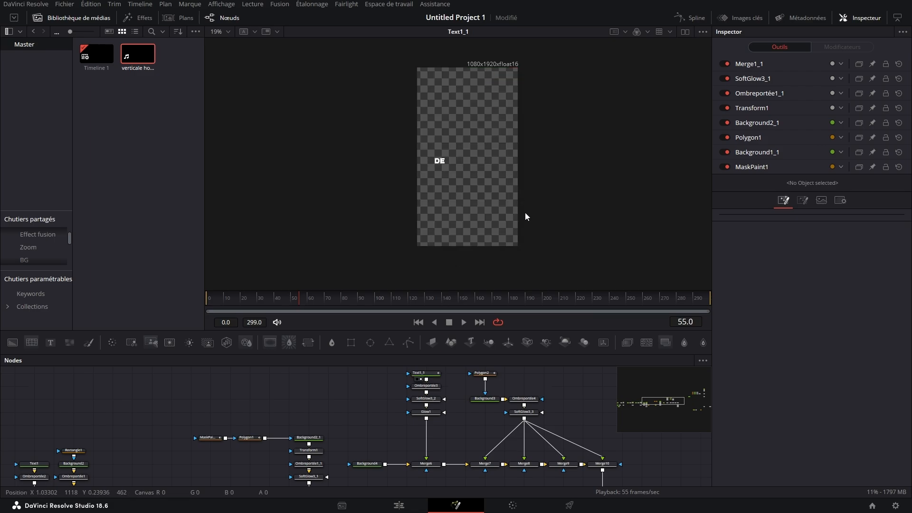
mouse_move(336, 298)
left_mouse_down()
mouse_move(274, 297)
mouse_move(341, 298)
left_mouse_up()
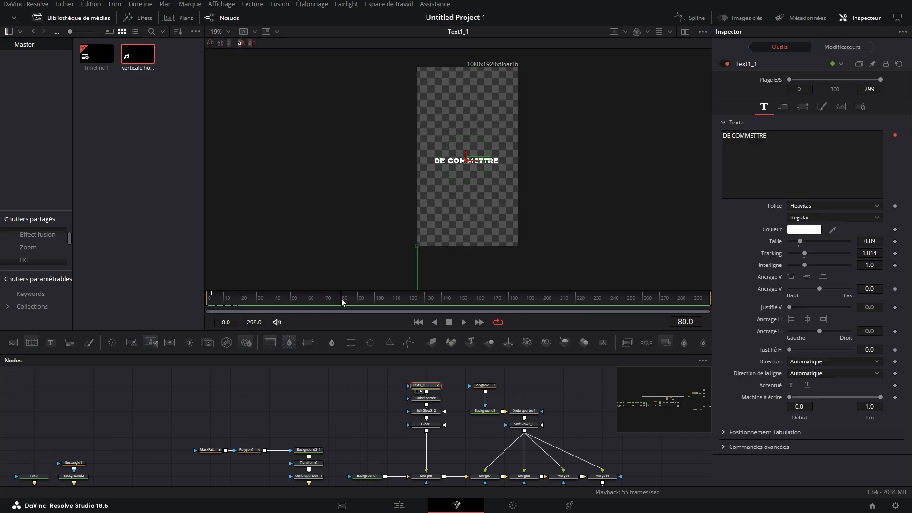
Inspect the Follower1 modifier on Text1_1's styled text, including its character order and delay, and scrub between frames 88 and 70.
right_click(848, 168)
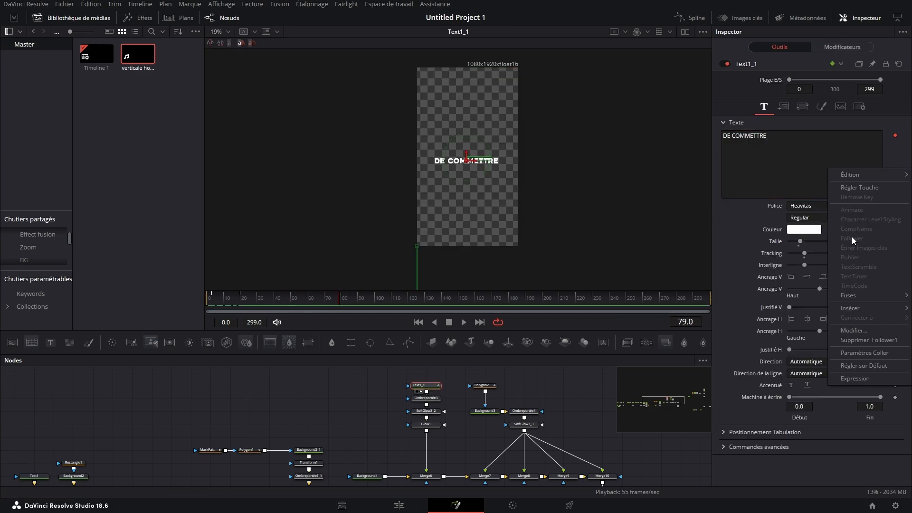
left_click(841, 47)
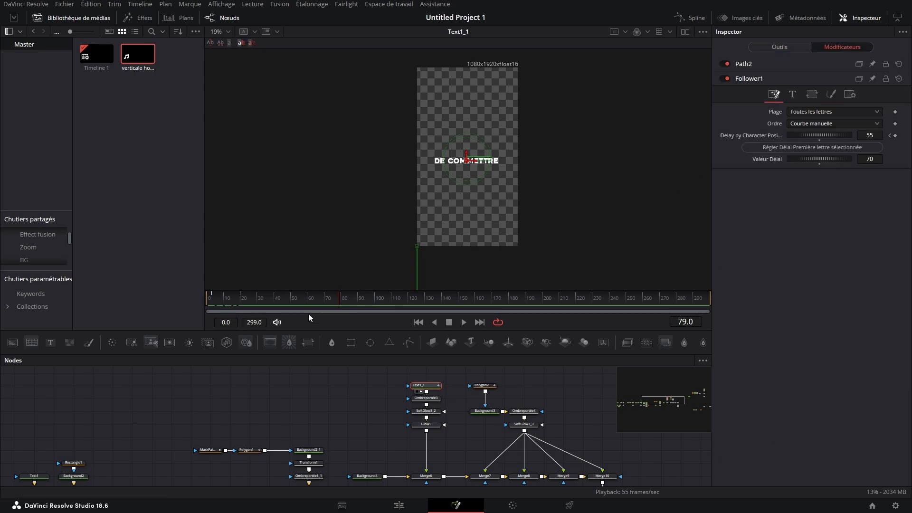
left_click(354, 294)
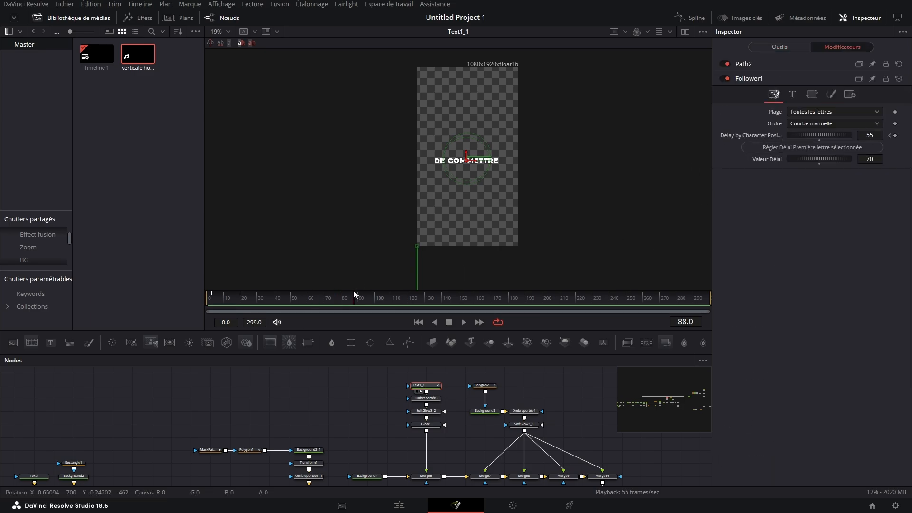
left_click_drag(348, 290, 326, 285)
left_click_drag(513, 170, 460, 130)
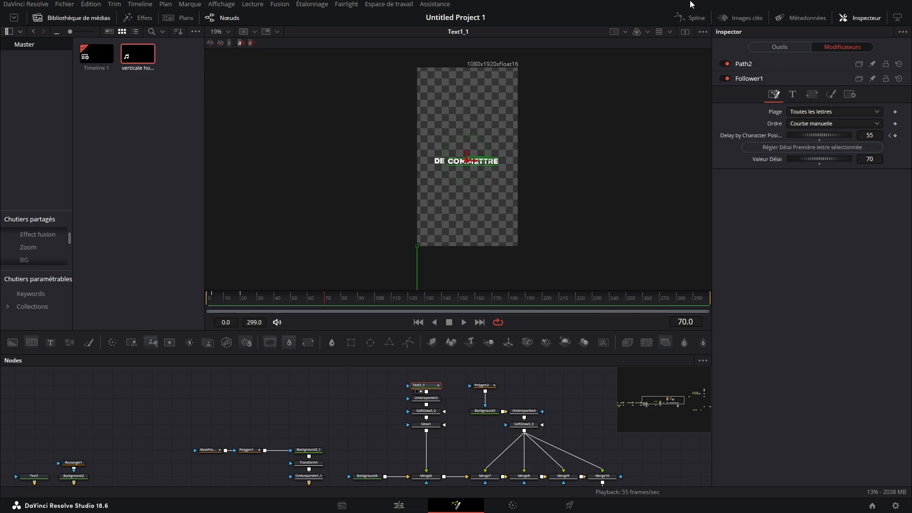
Make Follower1's Delay by Character Position curve linear in the spline editor, then restore its step interpolation.
left_click(690, 19)
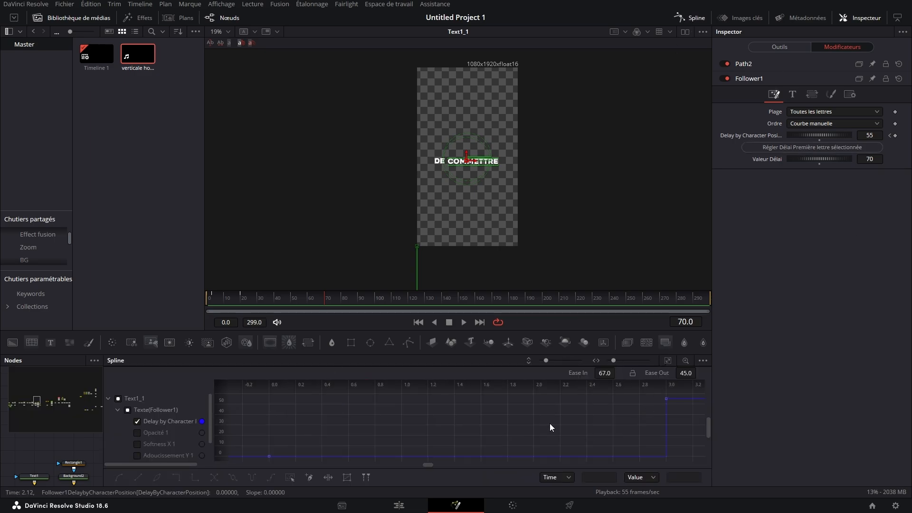
key("ctrl+a")
key("shift+l")
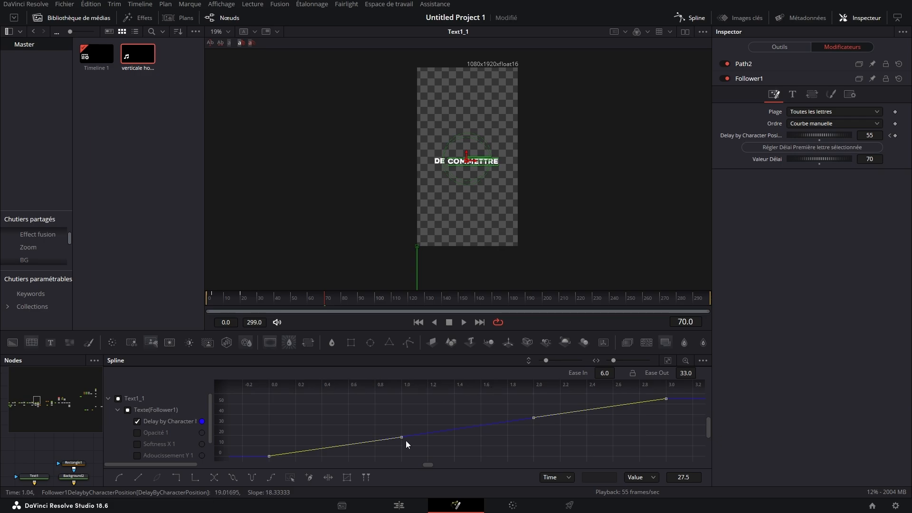
left_click(176, 478)
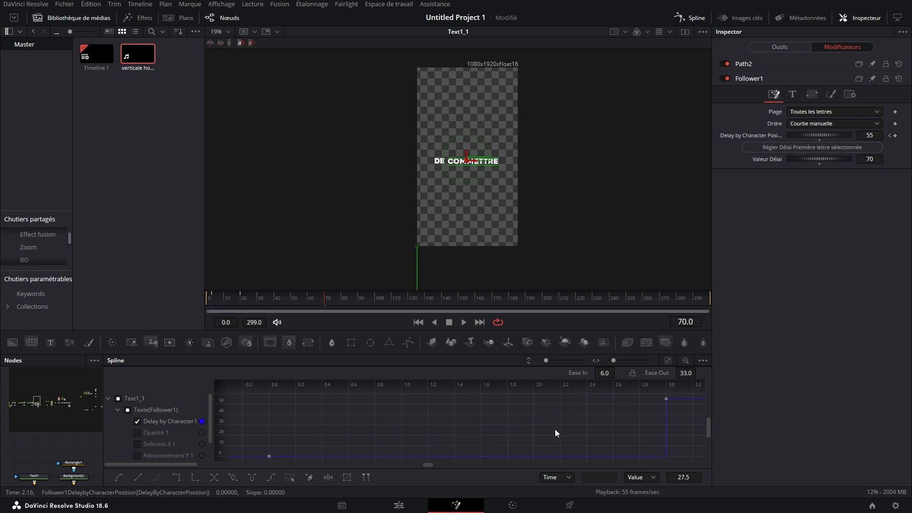
left_click(570, 429)
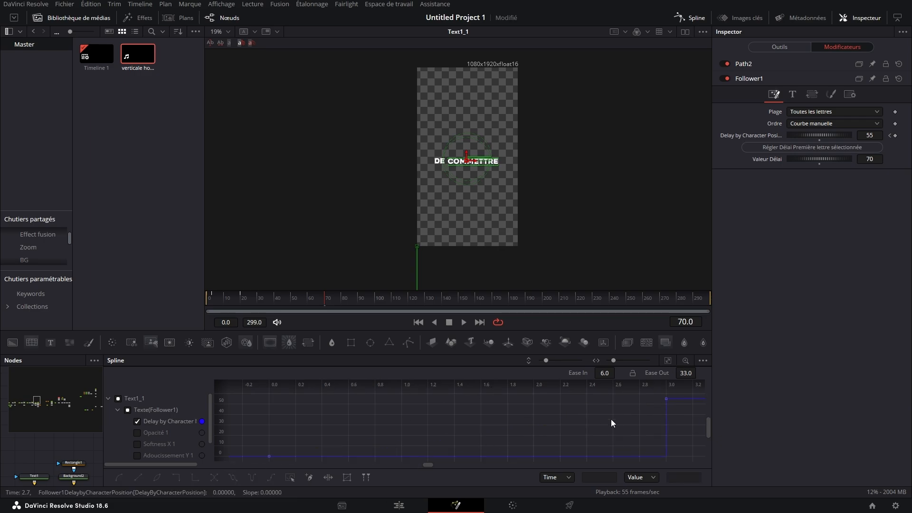
left_click(692, 19)
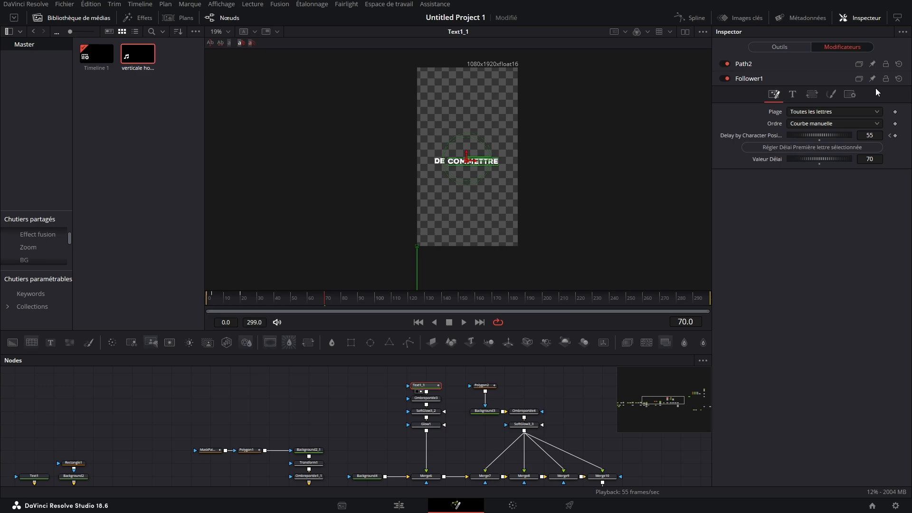
Examine Follower1's shading keyframes for opacity, softness and Y offset at frames 0 and 20, and preview the letters up to frame 77.
left_click(832, 95)
left_click_drag(258, 300, 129, 312)
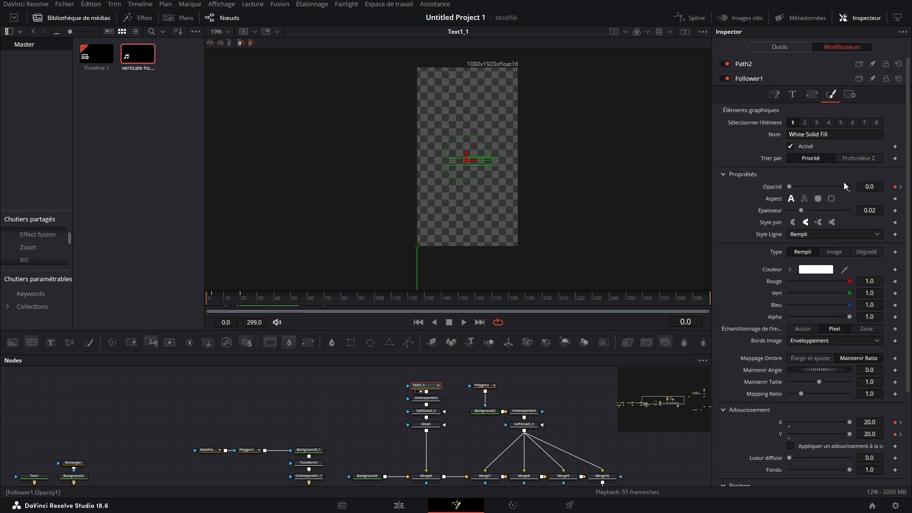
scroll(901, 203, "down", 2)
scroll(818, 374, "down", 2)
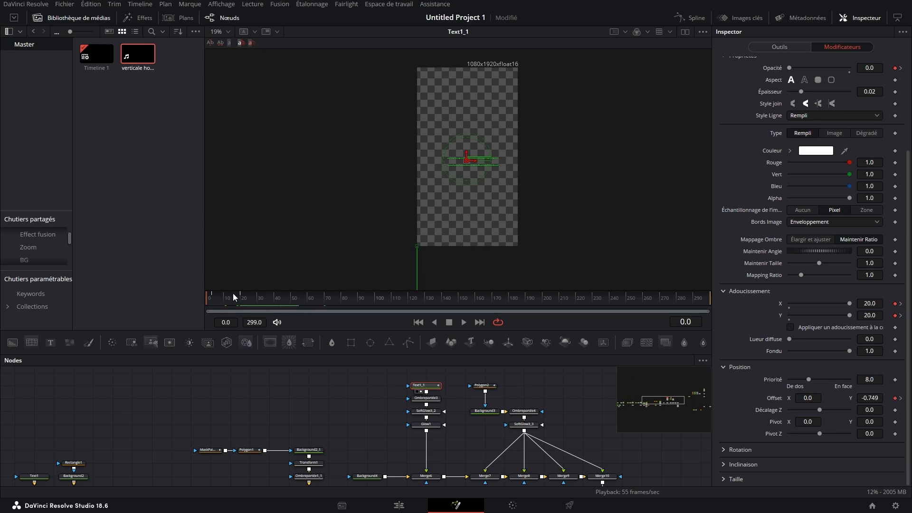
left_click_drag(233, 297, 243, 299)
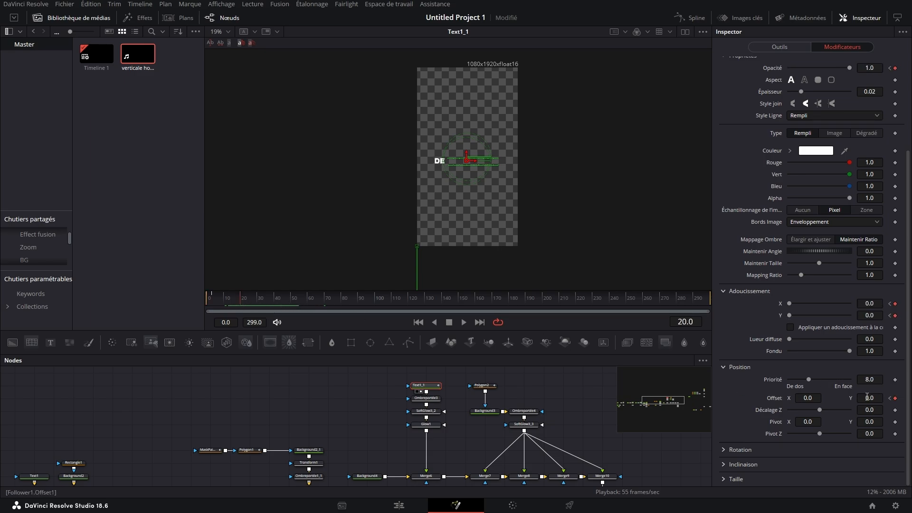
scroll(797, 298, "up", 4)
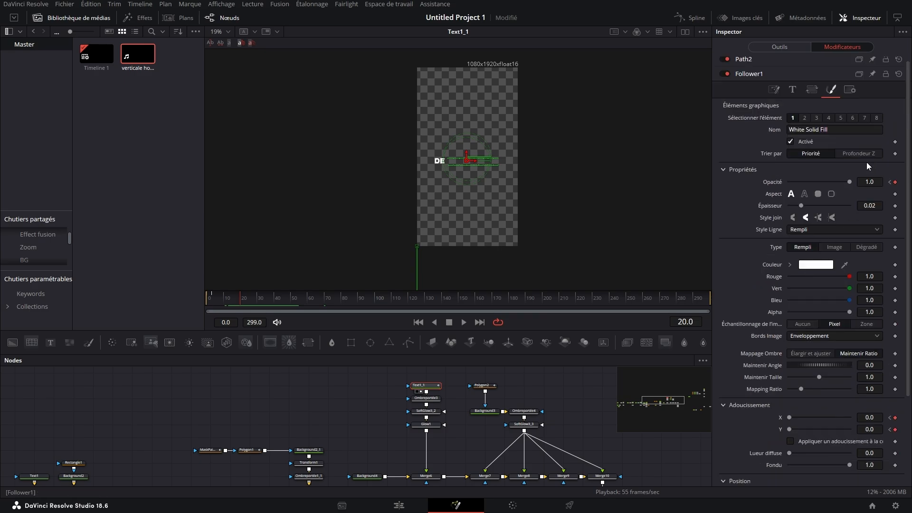
scroll(880, 182, "down", 4)
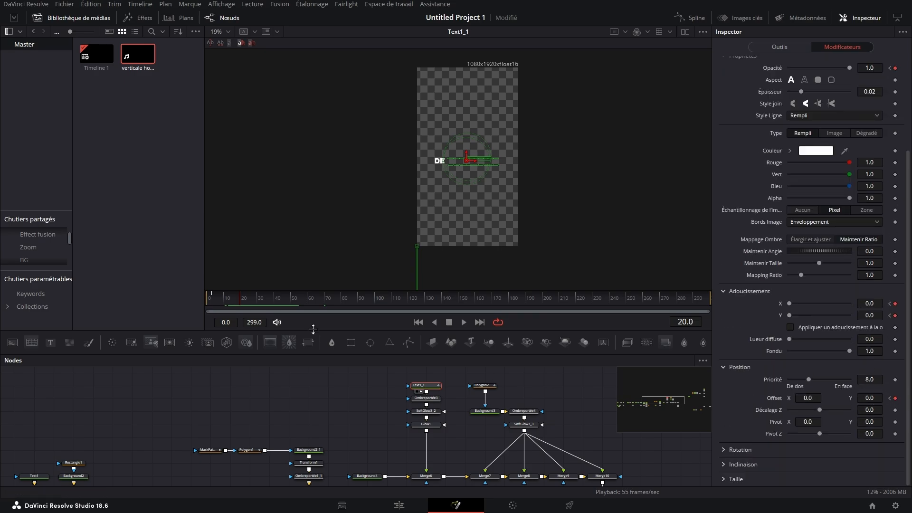
left_click_drag(243, 299, 337, 308)
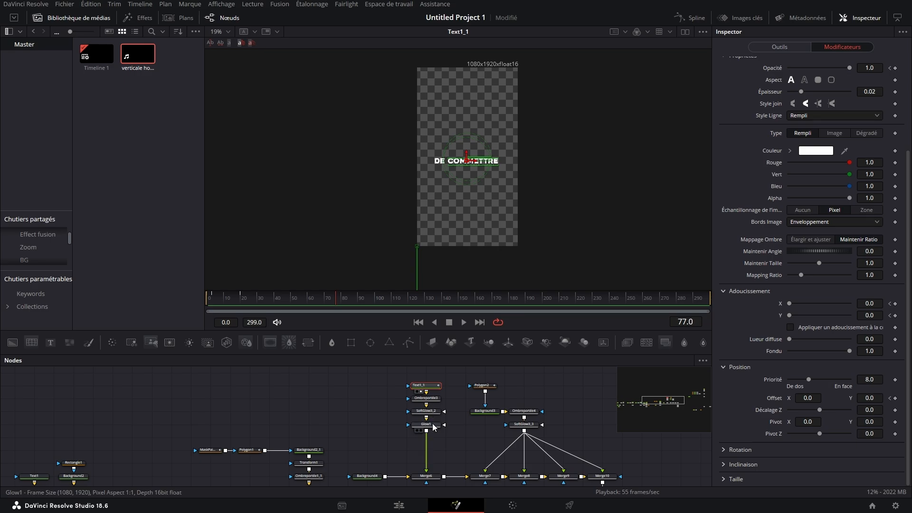
View the text's Glow1 output and the Merge10 result, with the corner brackets around the title shown up close.
left_click_drag(428, 424, 481, 191)
left_click(555, 404)
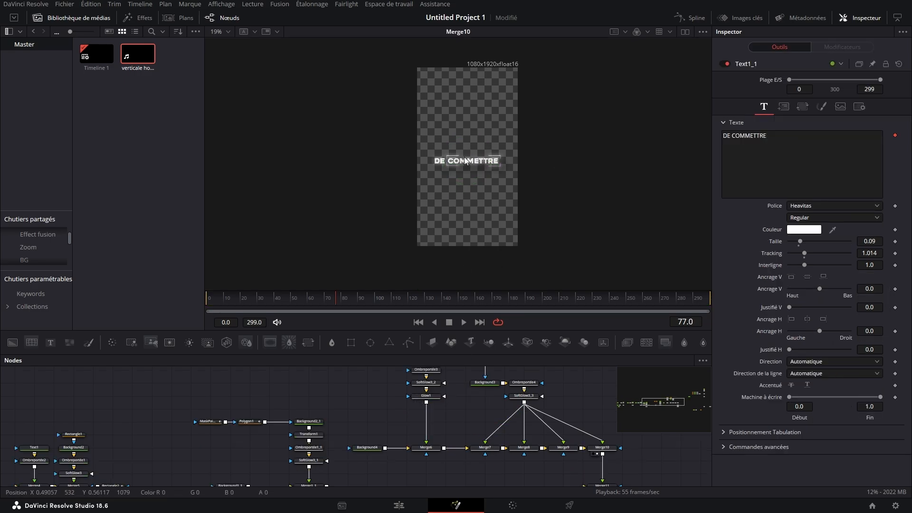
scroll(463, 157, "up", 5)
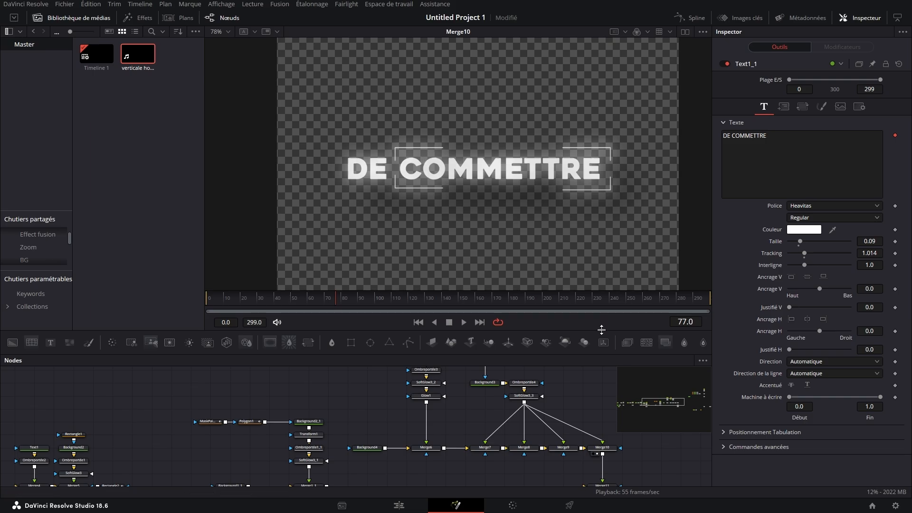
scroll(592, 397, "up", 2)
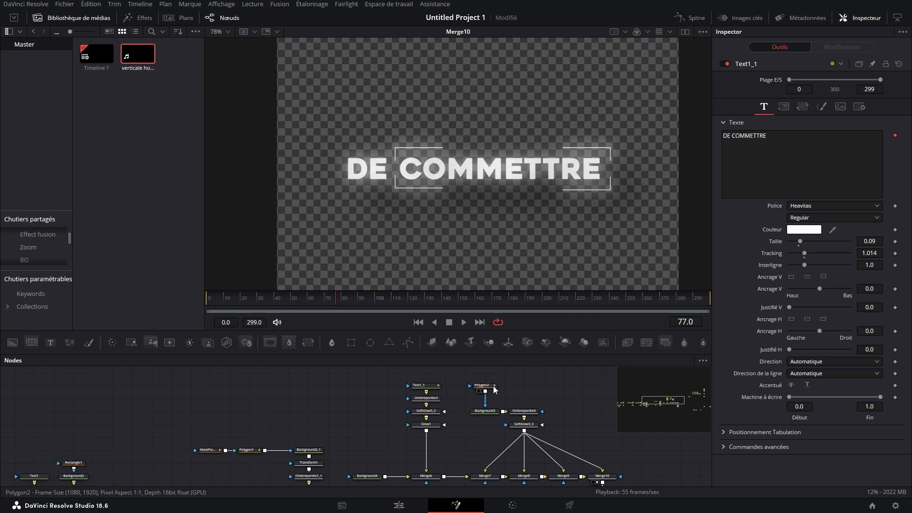
Inspect the Polygon2 mask and the Background3 fill that form the corner bracket.
left_click(493, 387)
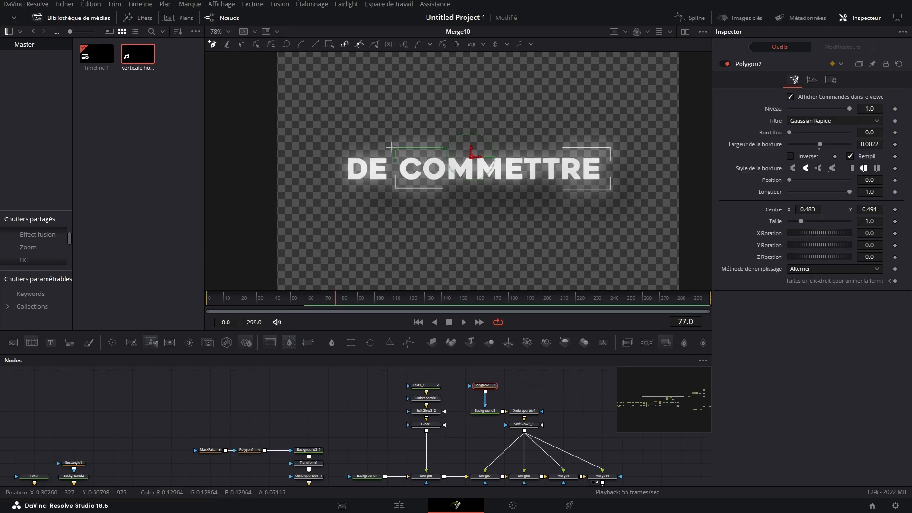
left_click(485, 411)
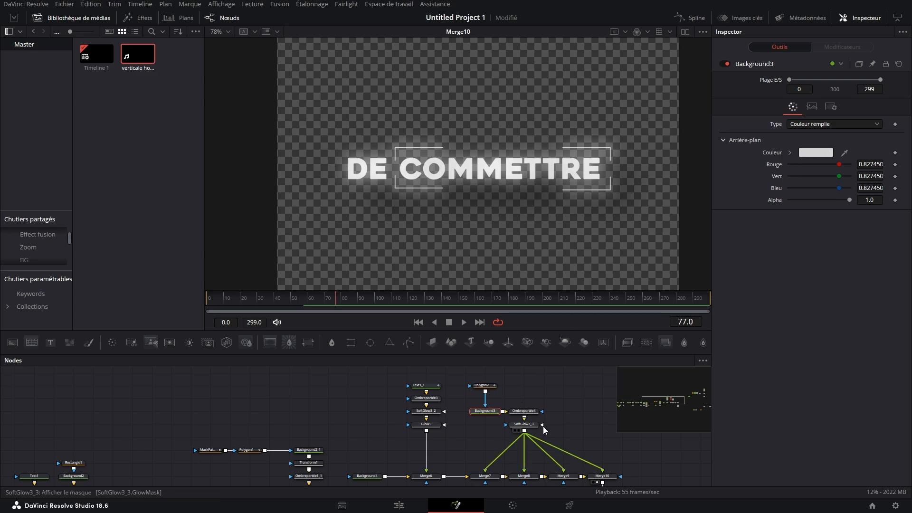
left_click_drag(505, 431, 412, 417)
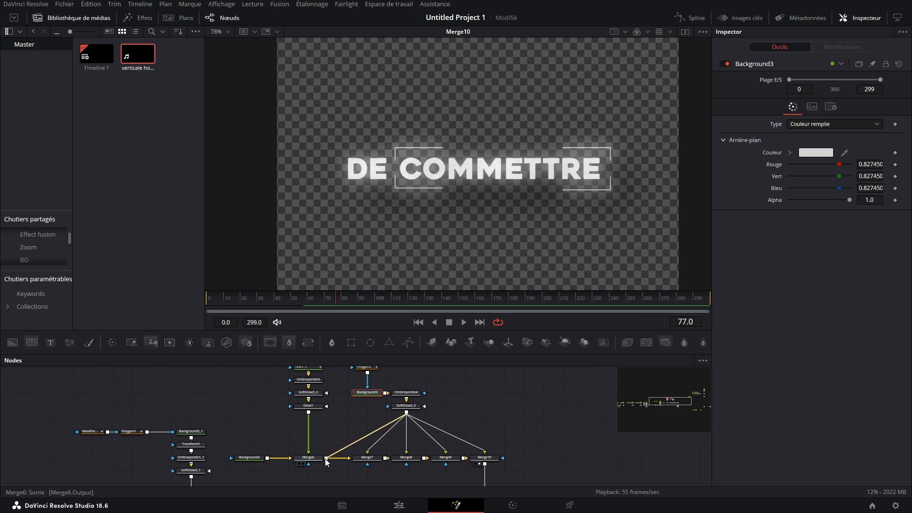
Replace Merge7 with a new merge of the SoftGlow3_3 bracket over Merge6, and undo the trial shift of its position.
left_click_drag(344, 453, 327, 458)
left_click_drag(479, 153, 525, 152)
key("ctrl+z")
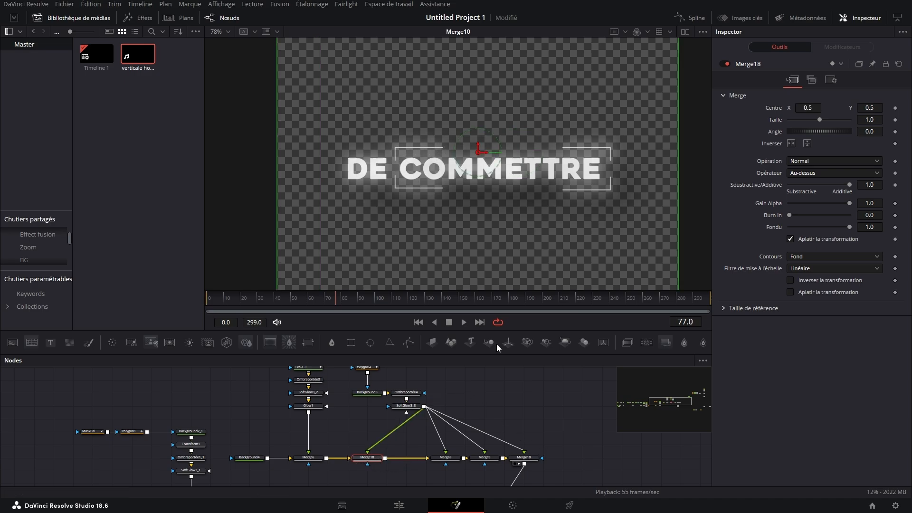
Inspect the flip and centre settings of Merge8, Merge9 and Merge10 that mirror the bracket to the other corners.
left_click(446, 457)
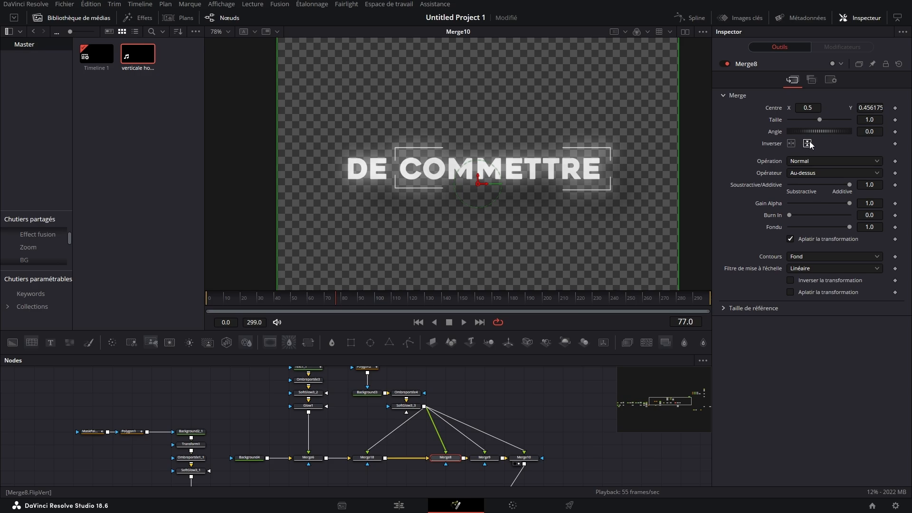
left_click_drag(479, 181, 479, 180)
left_click(484, 458)
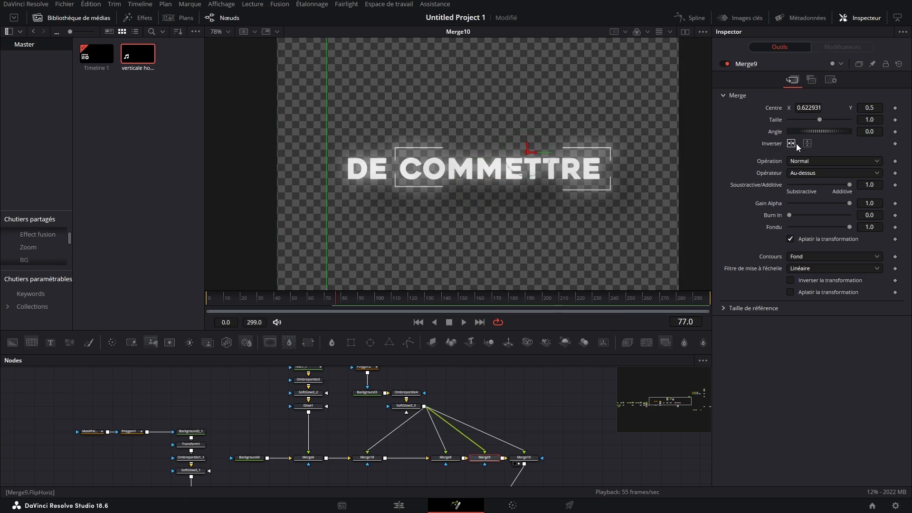
left_click(524, 458)
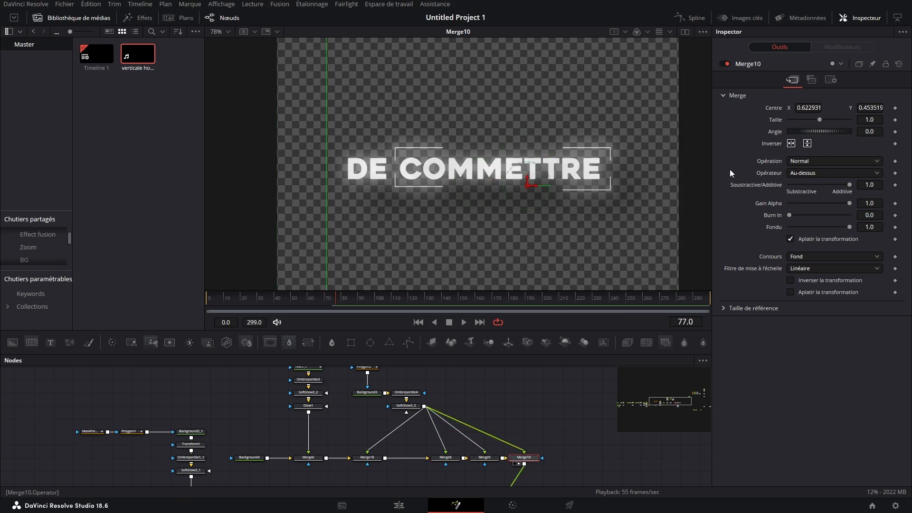
View the Merge11 output combining the bracketed title with the dashed frame background.
scroll(494, 427, "down", 2)
left_click_drag(488, 439, 551, 221)
scroll(551, 222, "down", 2)
left_click(458, 444)
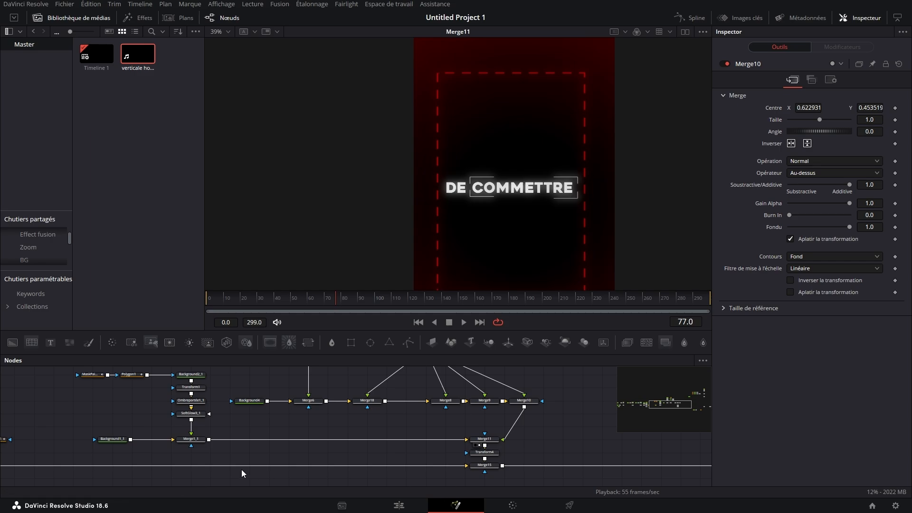
View the mirrored Transform4 output, then examine the Merge15 node's output and settings.
left_click_drag(486, 453, 521, 237)
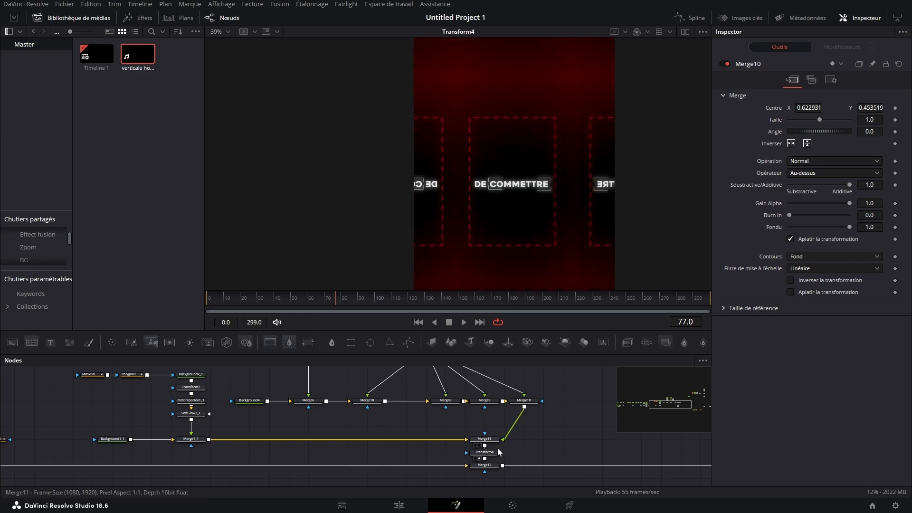
left_click(496, 451)
left_click_drag(671, 444, 576, 452)
left_click(568, 452)
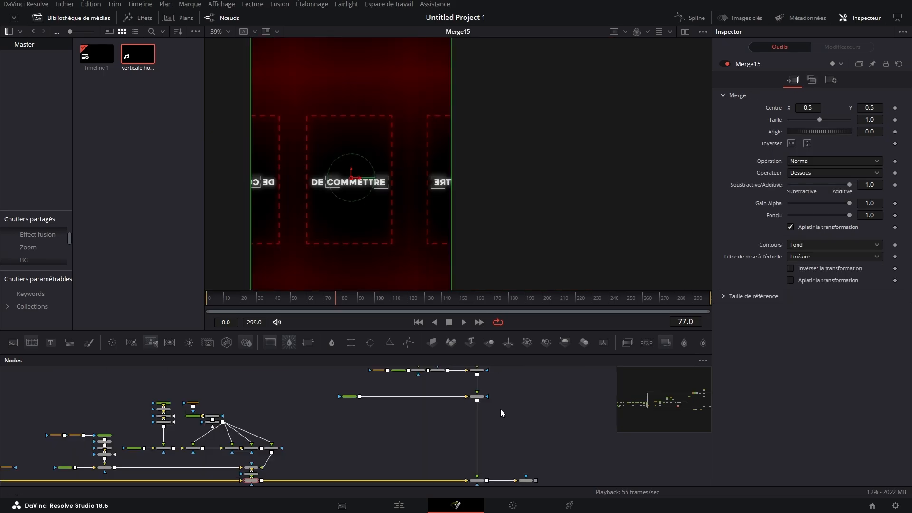
View the Text1_3 title with its motion blur settings, scrub between frames 134 and 120, and preview its SoftGlow3_5 output.
left_click_drag(500, 410, 508, 476)
scroll(425, 428, "up", 2)
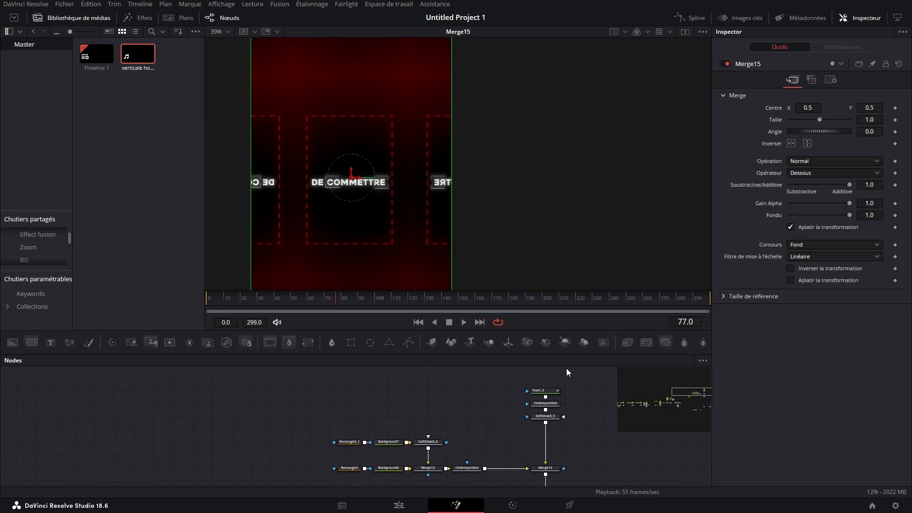
left_click_drag(550, 391, 400, 154)
left_click(557, 392)
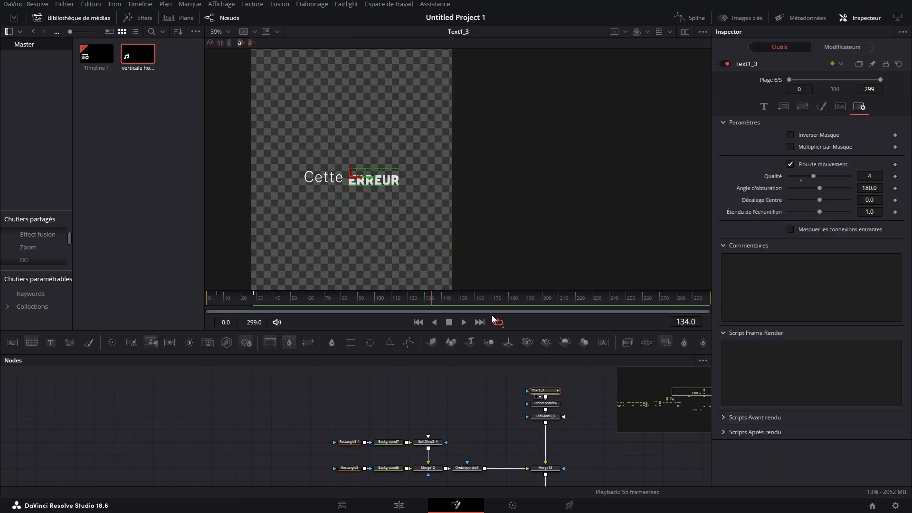
left_click_drag(435, 297, 408, 298)
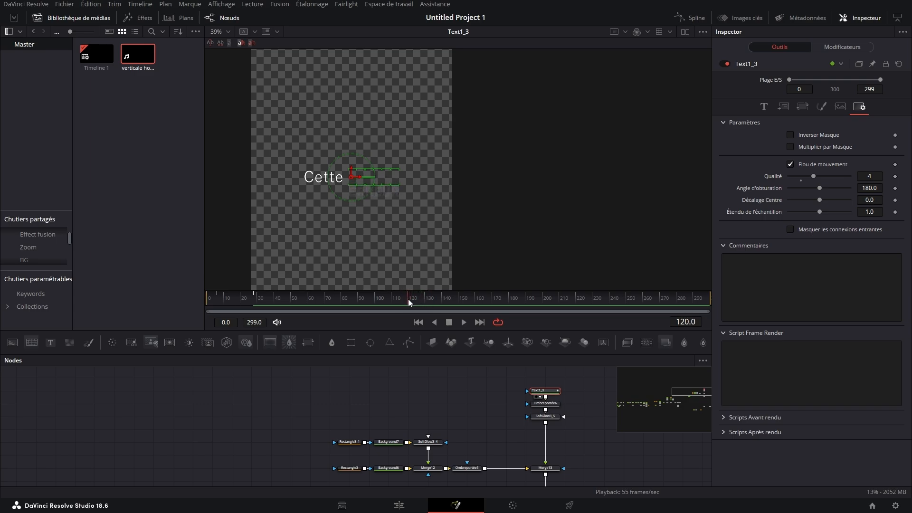
left_click_drag(545, 416, 385, 159)
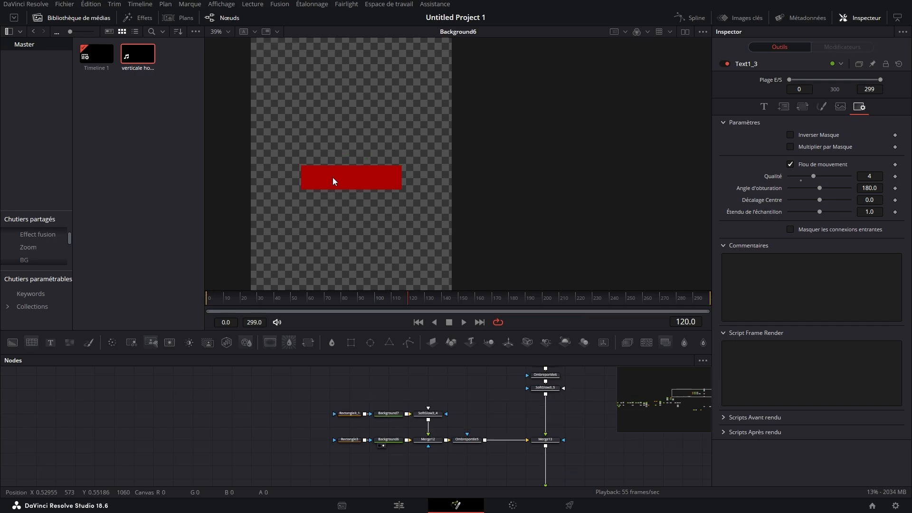
Inspect the red Background6 fill and the Background7 outline, toggling the Rempli option of Rectangle3_1 on and off.
left_click(387, 439)
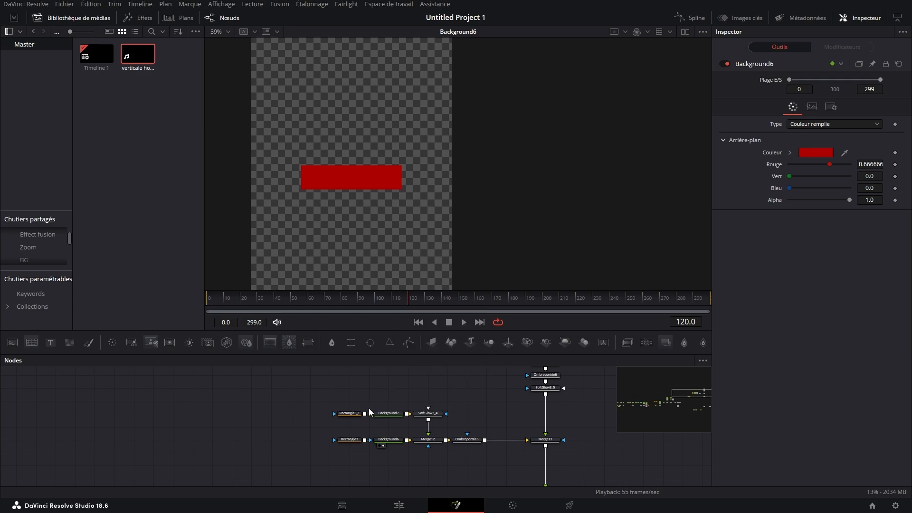
left_click(381, 420)
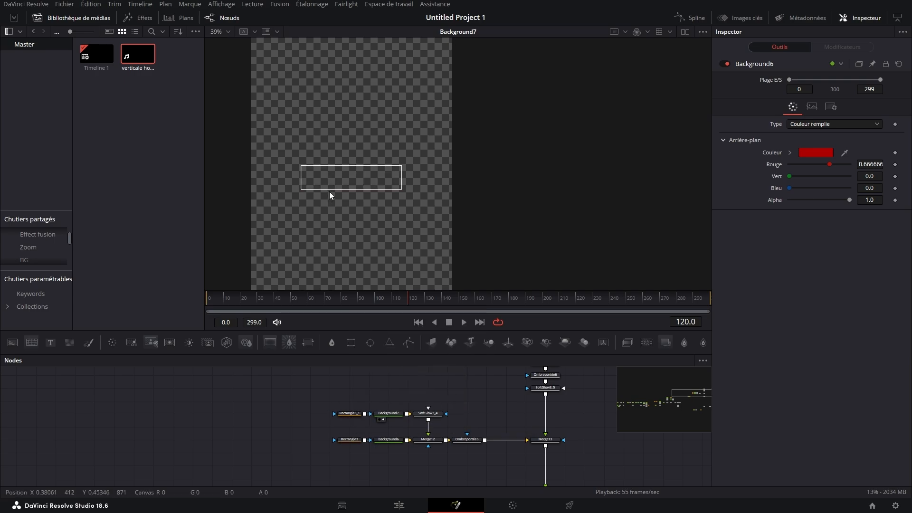
left_click(379, 165)
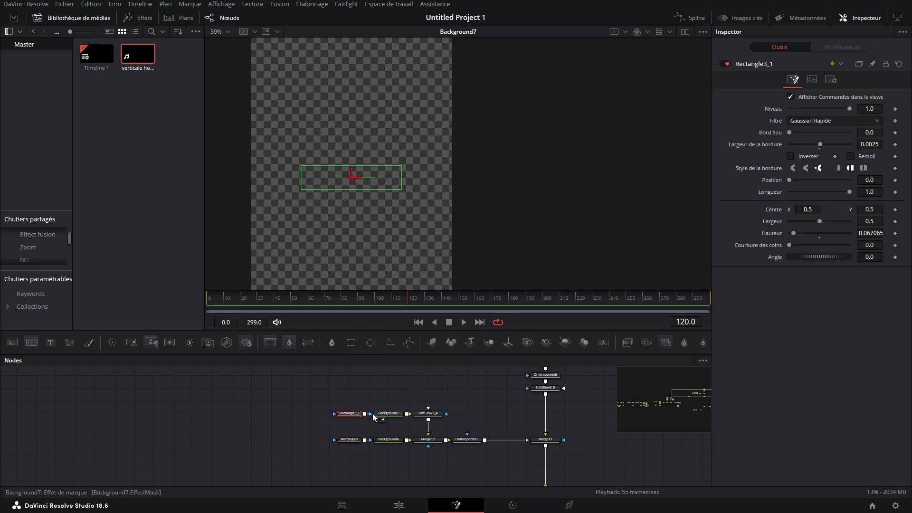
left_click(850, 157)
left_click(850, 157)
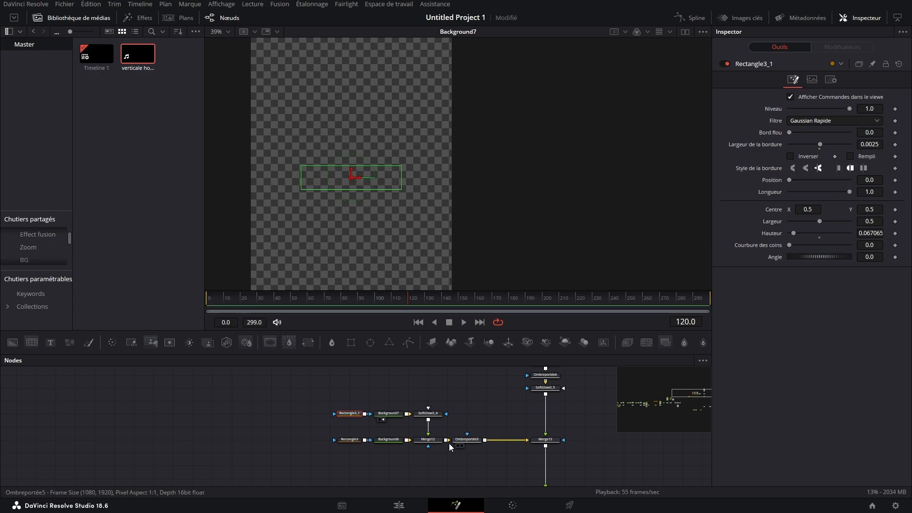
View the outputs of SoftGlow3_4, Merge12, Ombreportée5 and Merge13 that build the glowing red title box.
left_click(422, 419)
left_click(423, 445)
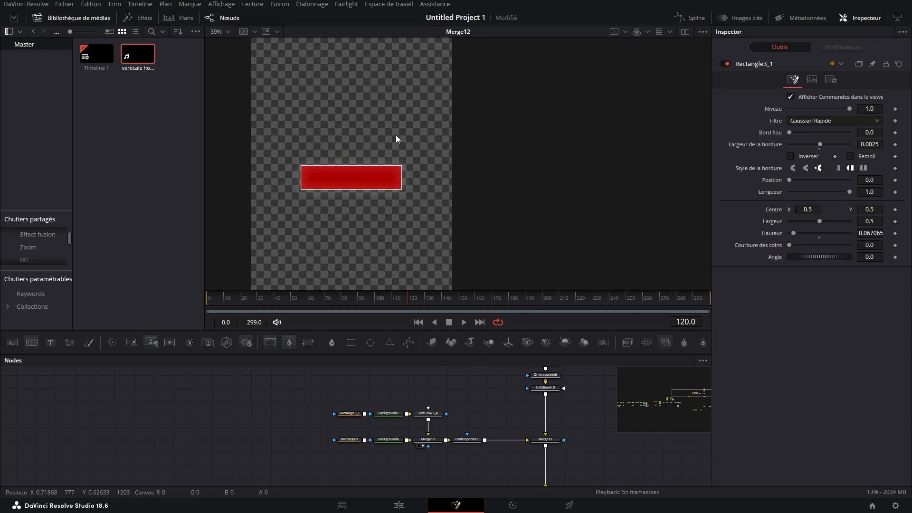
left_click(461, 445)
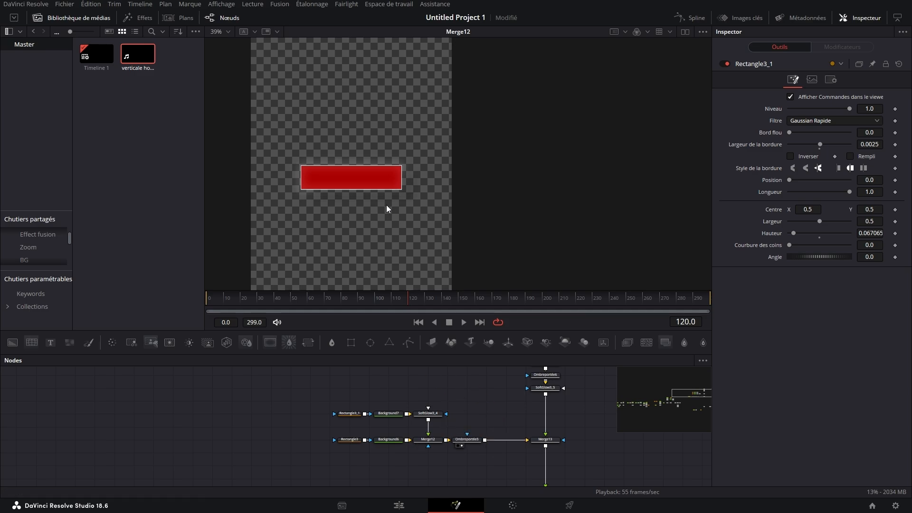
left_click(550, 442)
key("1")
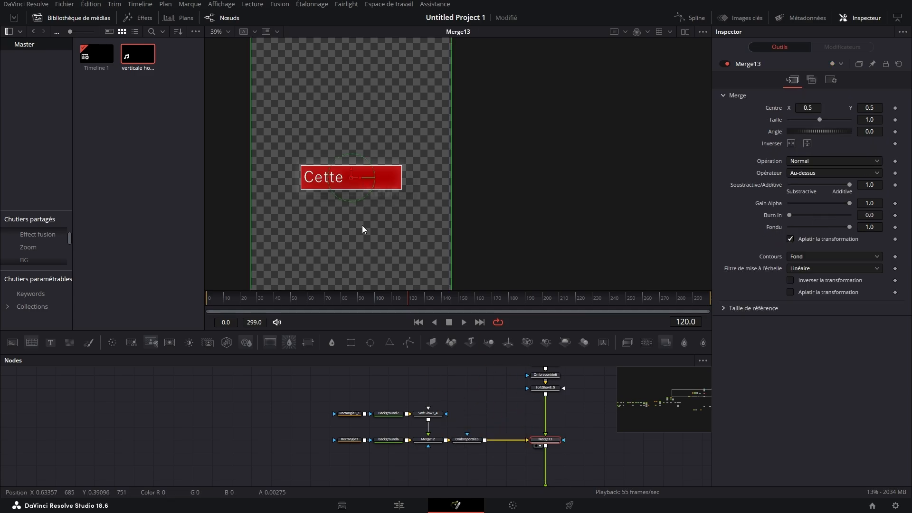
Scrub the title box animation to frame 139 and view the Merge16 output with its node connections.
left_click(426, 300)
mouse_move(426, 301)
left_mouse_down()
mouse_move(361, 292)
mouse_move(440, 290)
left_mouse_up()
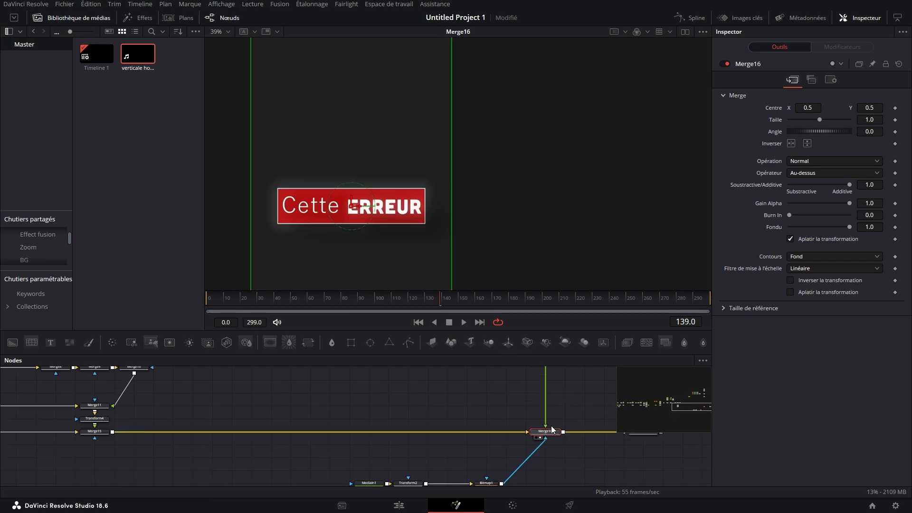
scroll(553, 430, "down", 1)
scroll(554, 430, "up", 2)
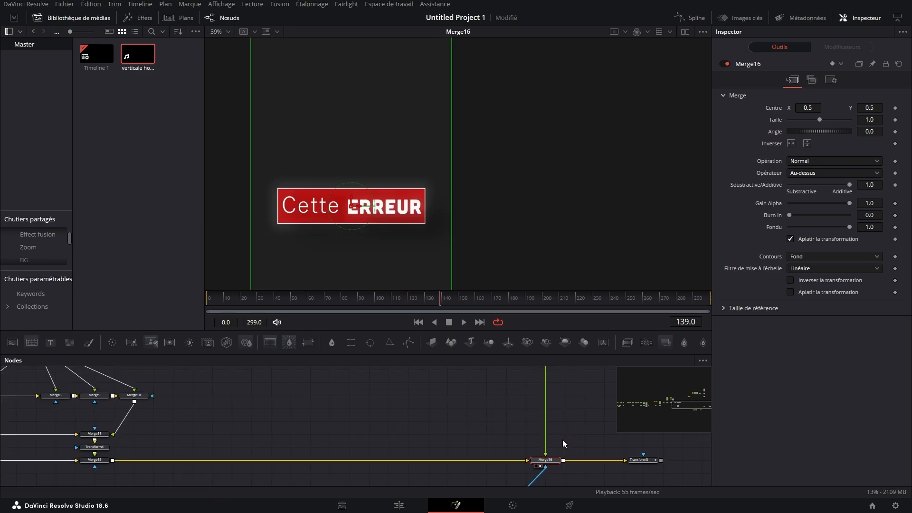
scroll(494, 400, "down", 2)
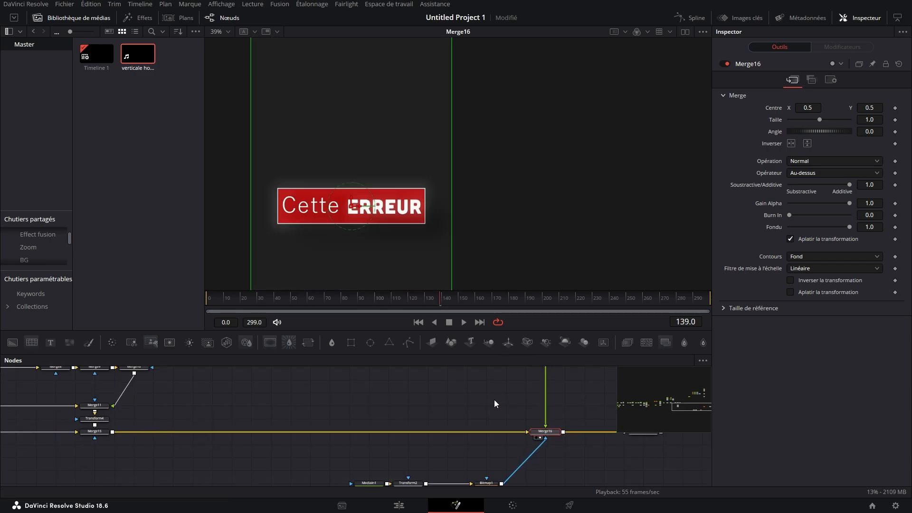
View the torn-paper matte of MediaIn1 at frame 118, followed by the Transform2 output.
left_click_drag(375, 455, 348, 157)
left_click_drag(382, 300, 404, 283)
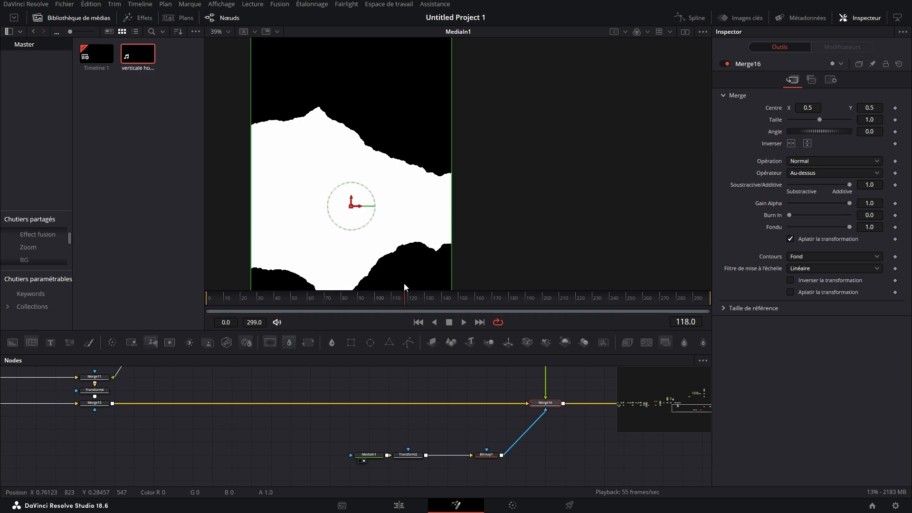
left_click_drag(415, 457, 417, 258)
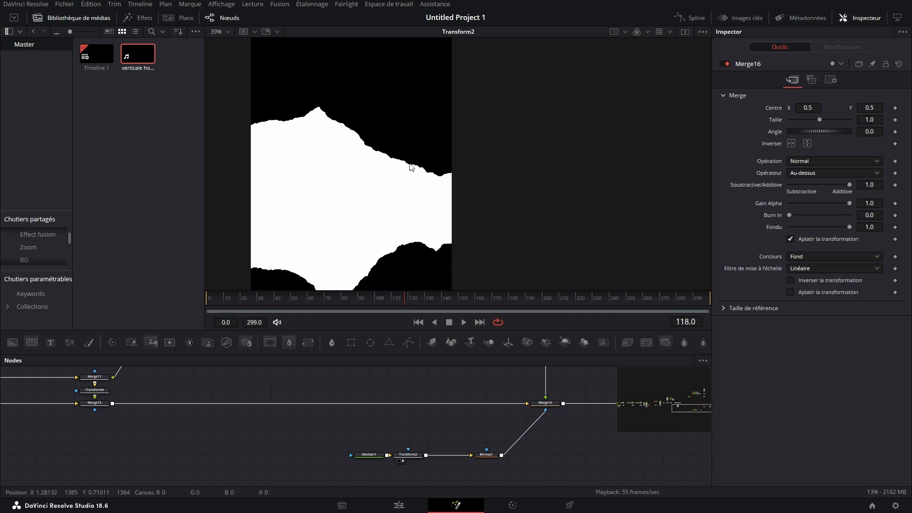
Examine the Bitmap1 mask settings and its available channels, keeping Canal on Luminance.
left_click(486, 455)
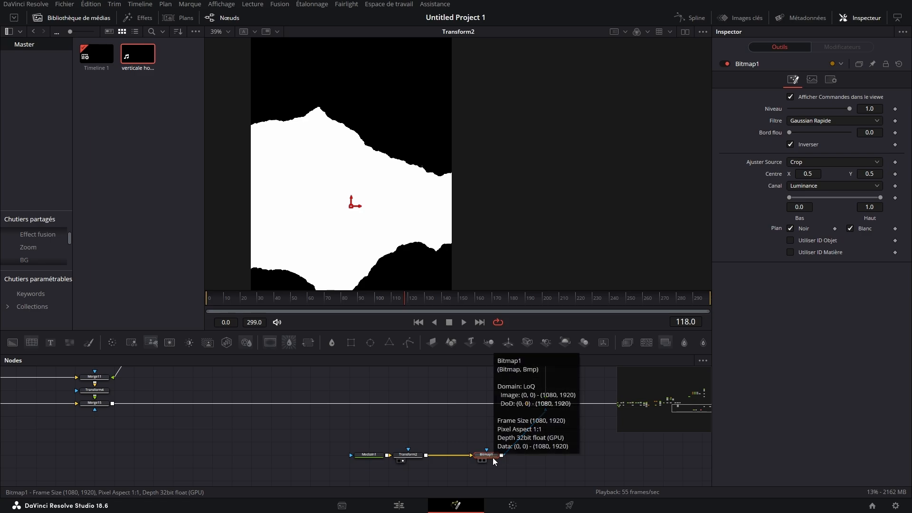
left_click(796, 186)
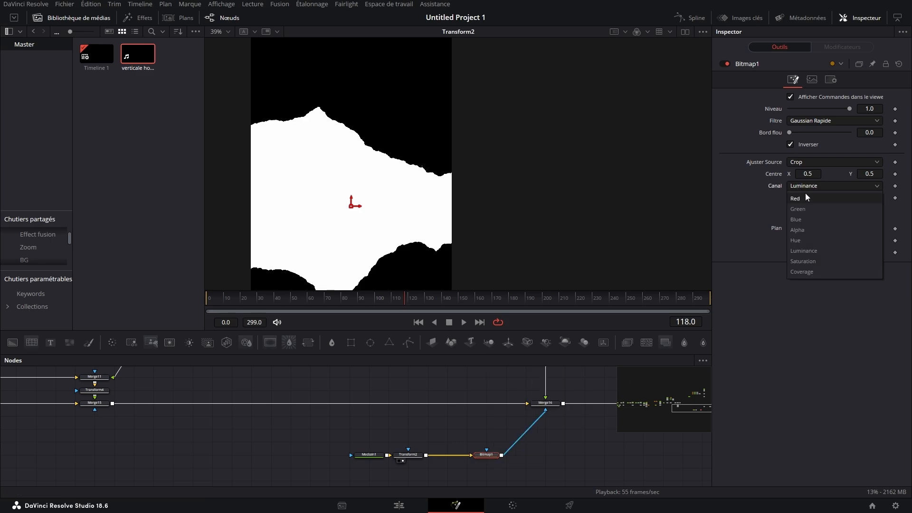
left_click(805, 252)
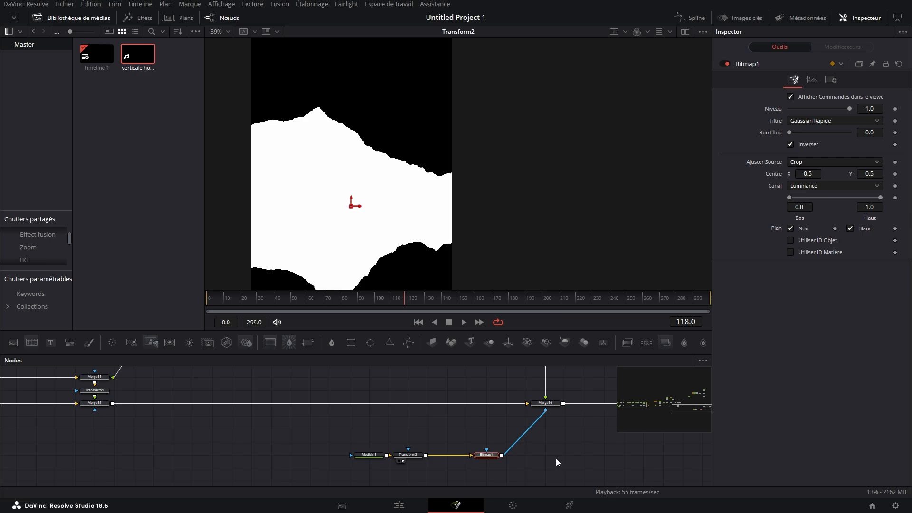
left_click(508, 448)
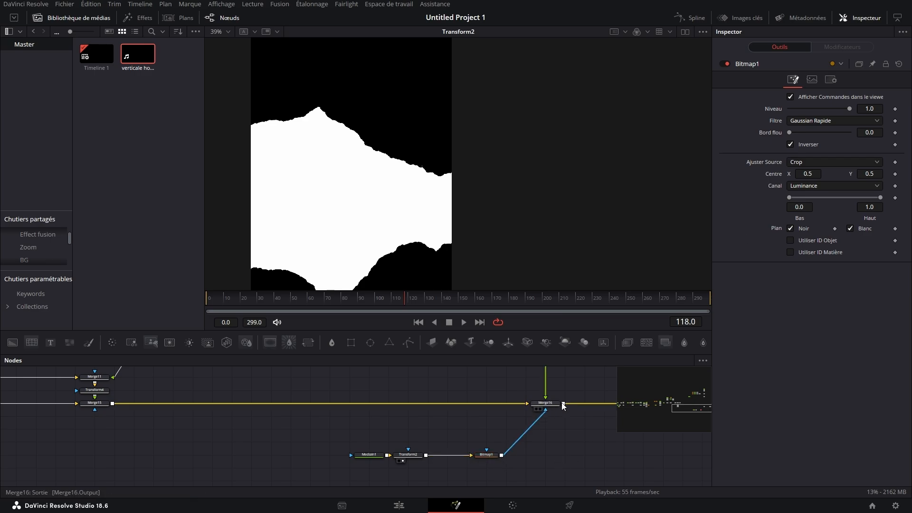
View the final Transform3 output and inspect its size and angle settings at frame 0.
left_click_drag(622, 434, 500, 451)
left_click(525, 439)
key("1")
left_click(498, 454)
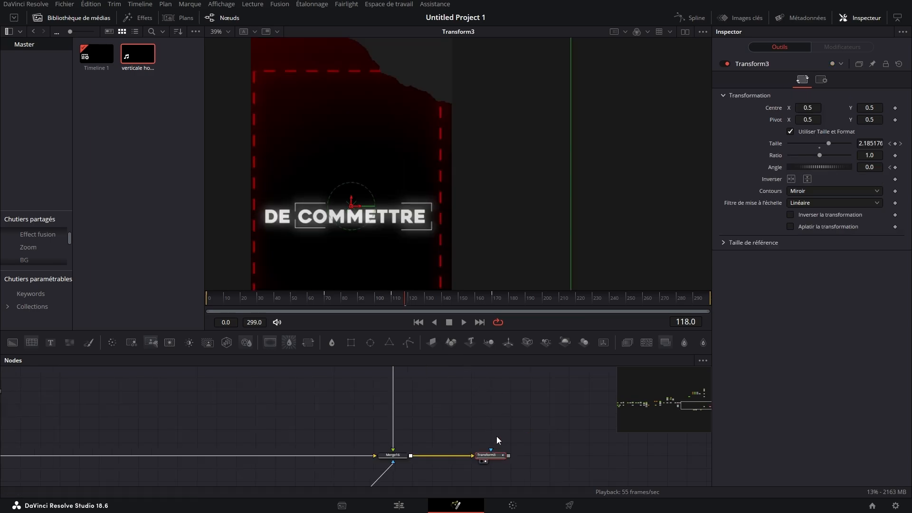
key("Home")
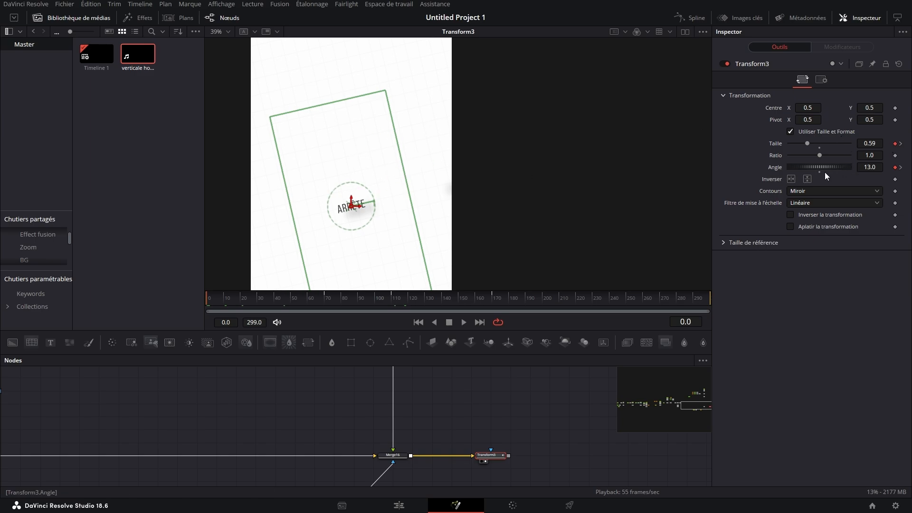
Compare Transform3's edge modes by setting Contours to Fond and back to Miroir.
left_click(842, 191)
left_click(807, 201)
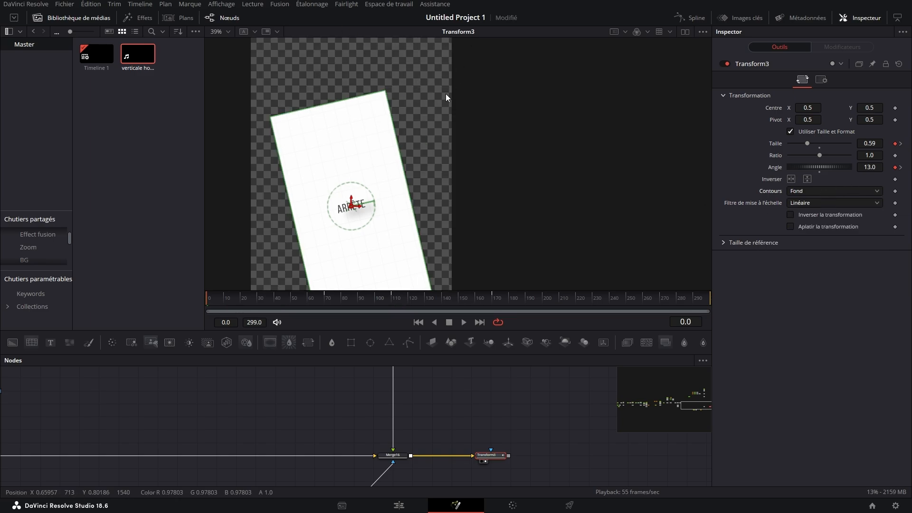
left_click(815, 191)
left_click(798, 235)
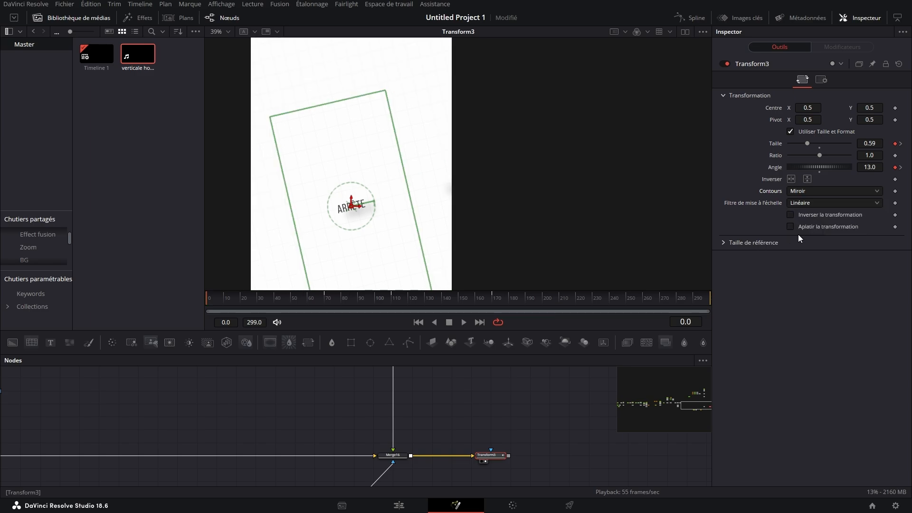
Examine Transform3's size and angle keyframes at frames 70 and 110, and scrub back to frame 65.
left_click_drag(215, 301, 324, 301)
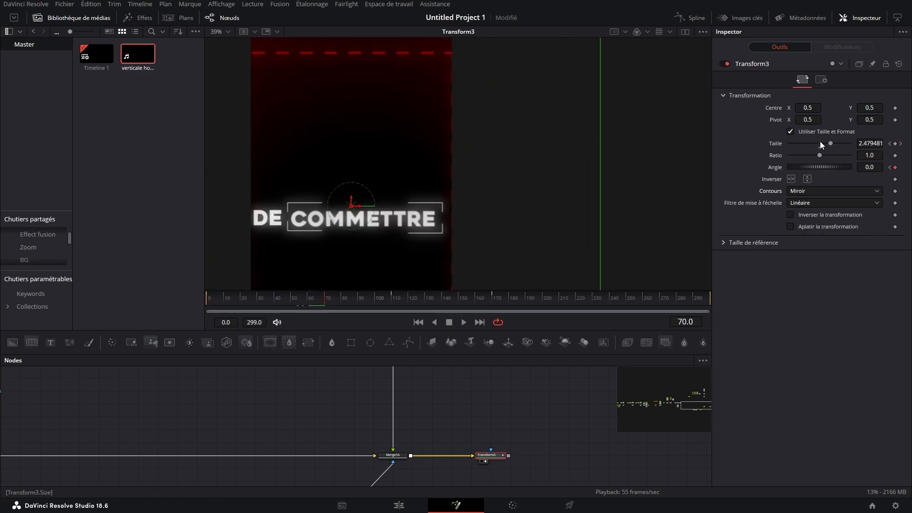
left_click(900, 144)
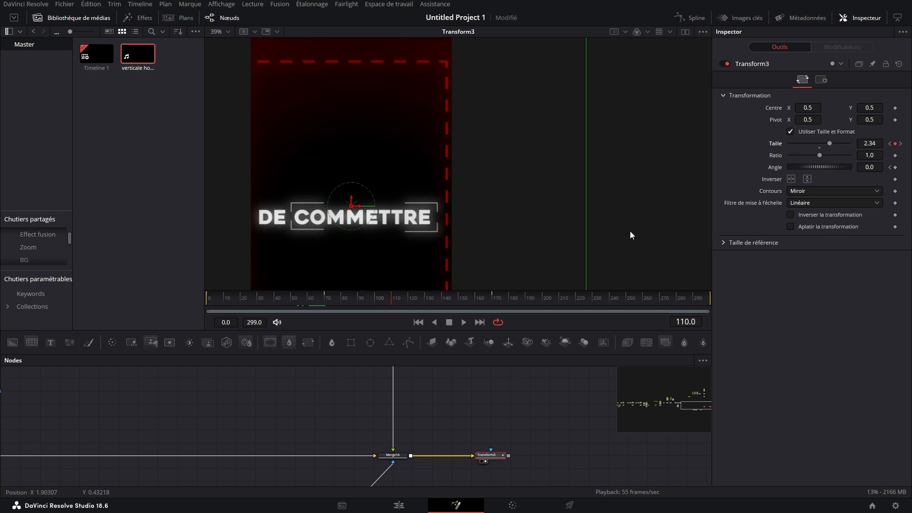
left_click(326, 298)
left_click(326, 298)
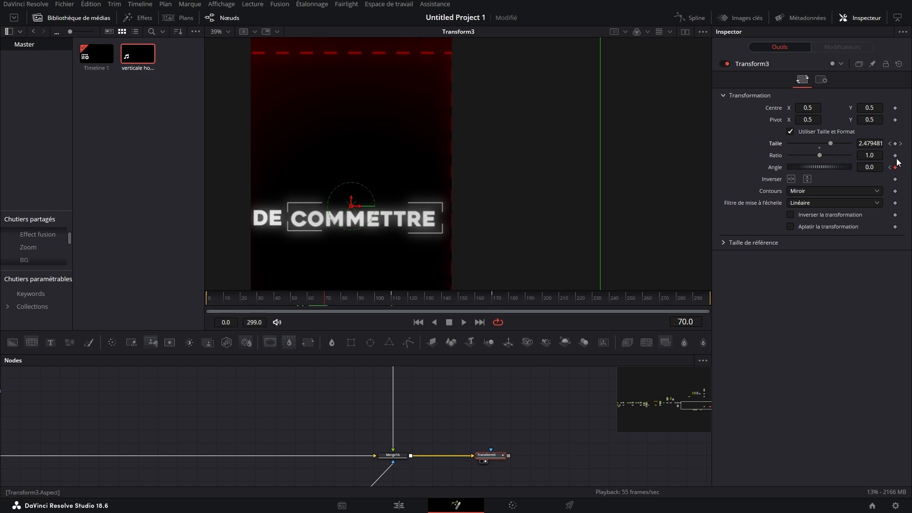
left_click(392, 298)
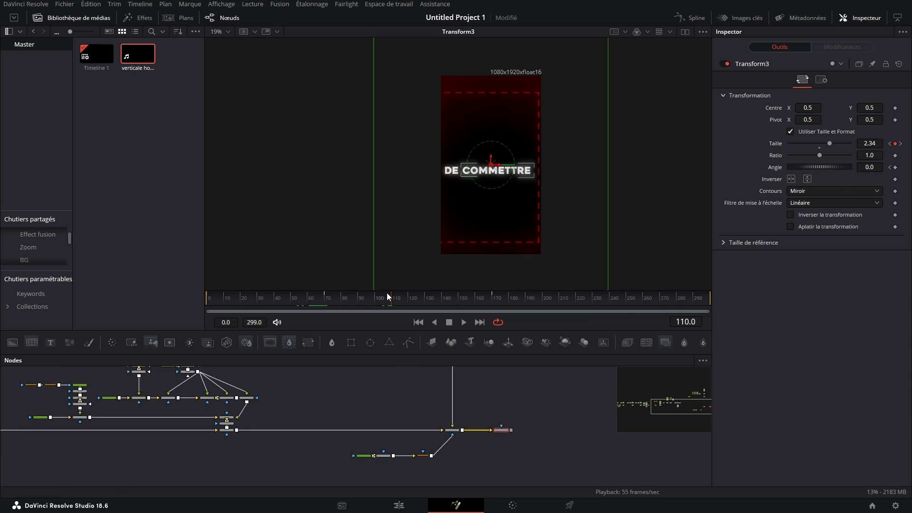
left_click_drag(387, 296, 316, 300)
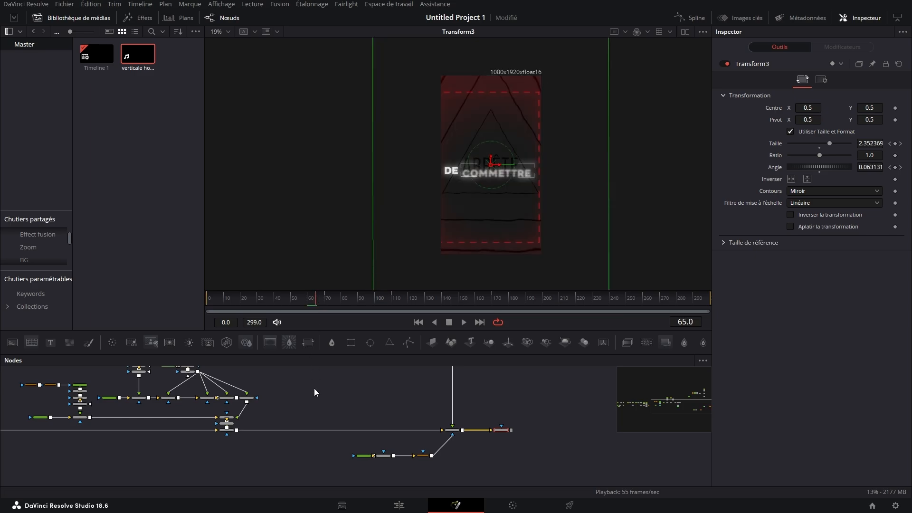
Inspect the Fondu keyframes of Merge17 at frames 50 and 70 that fade between the two scenes.
left_click_drag(52, 434, 365, 419)
scroll(498, 448, "up", 5)
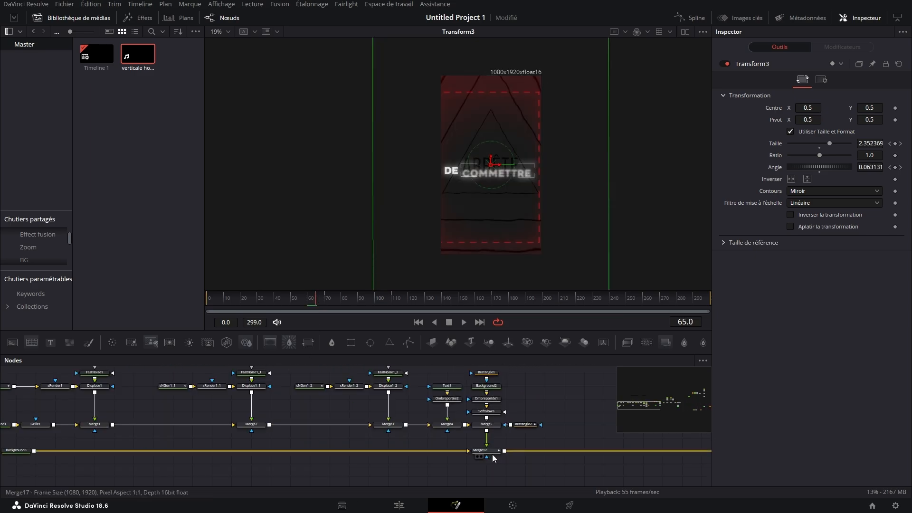
left_click(494, 451)
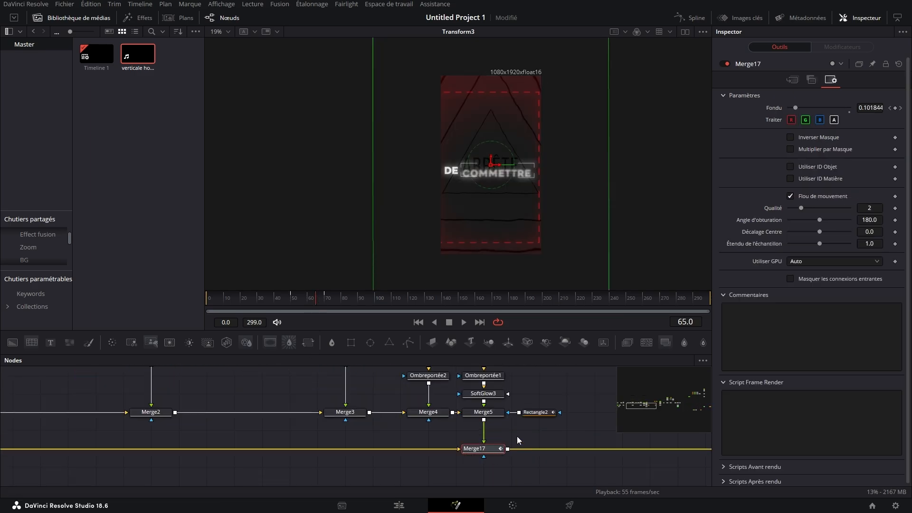
scroll(516, 436, "down", 4)
scroll(520, 433, "up", 4)
left_click_drag(304, 297, 292, 300)
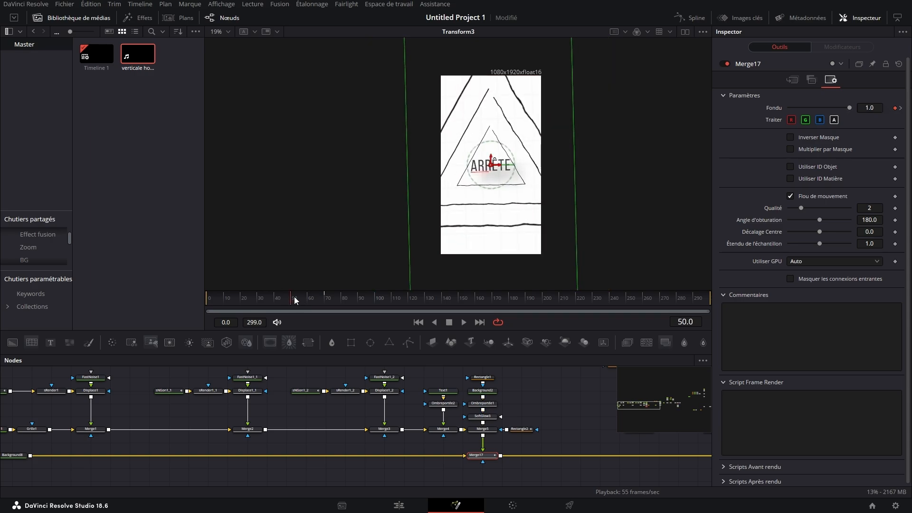
left_click(894, 108)
left_click(324, 294)
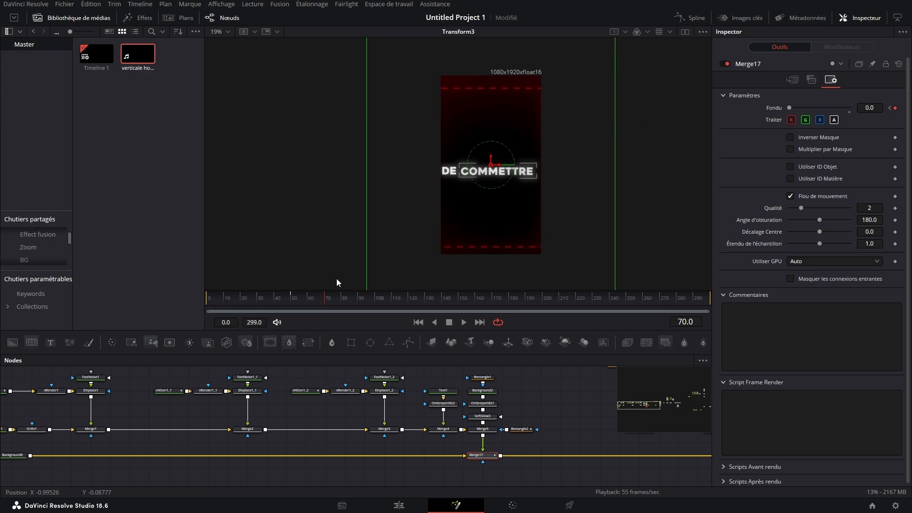
Scrub through the transition and examine Transform3's size keyframes at frames 110 and 170.
left_click_drag(308, 296, 364, 293)
scroll(352, 460, "up", 5)
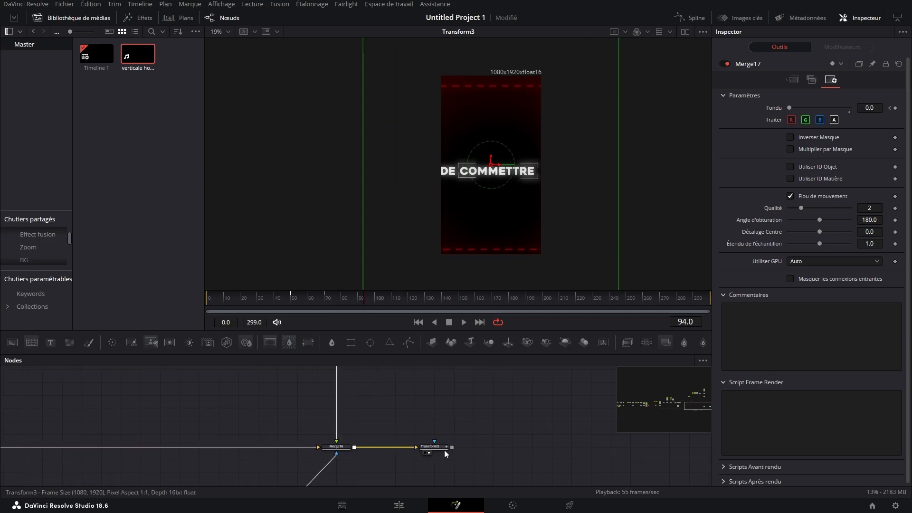
left_click(443, 449)
left_click_drag(384, 298, 390, 295)
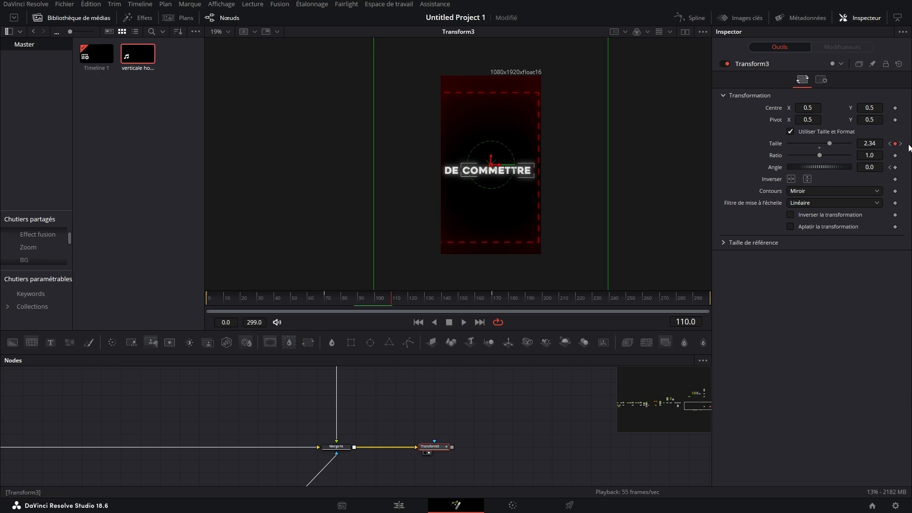
left_click_drag(488, 301, 493, 301)
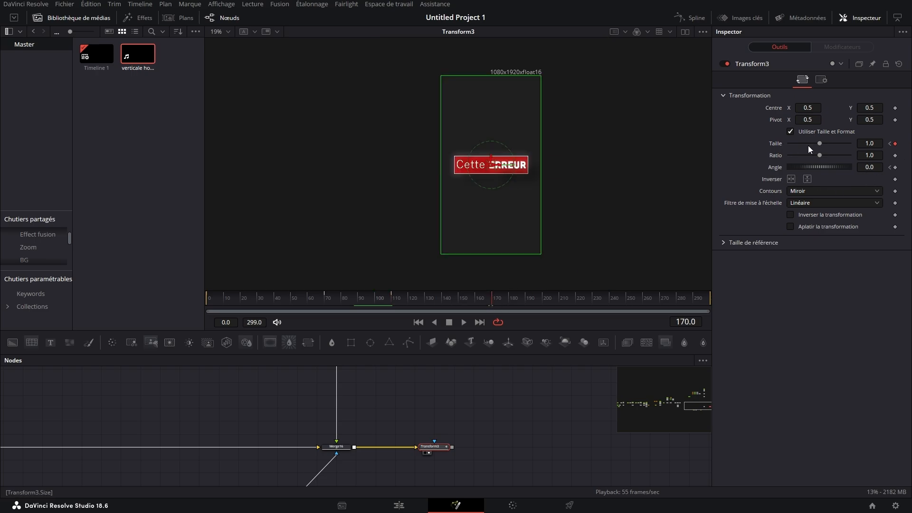
Try a Transform3 size of about 1.95 at frame 170, undo it, and scrub back to frame 111.
left_click_drag(819, 147, 829, 144)
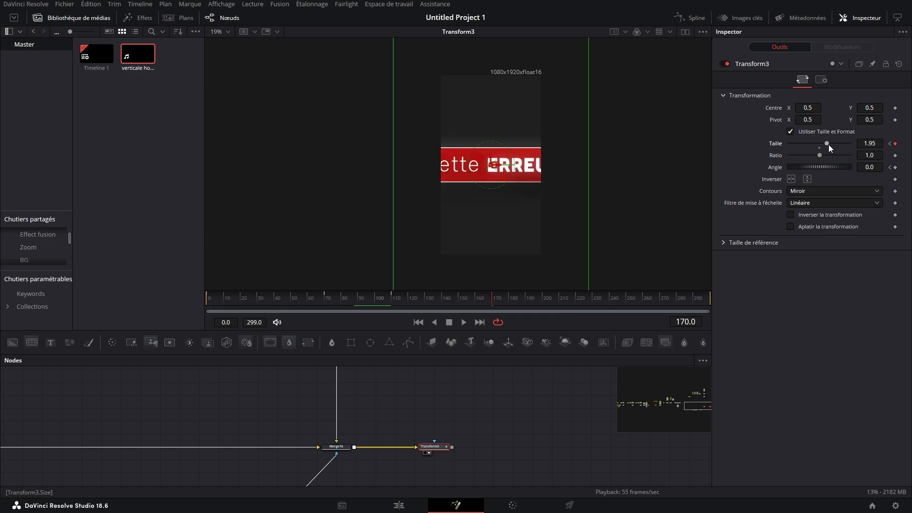
key("ctrl+z")
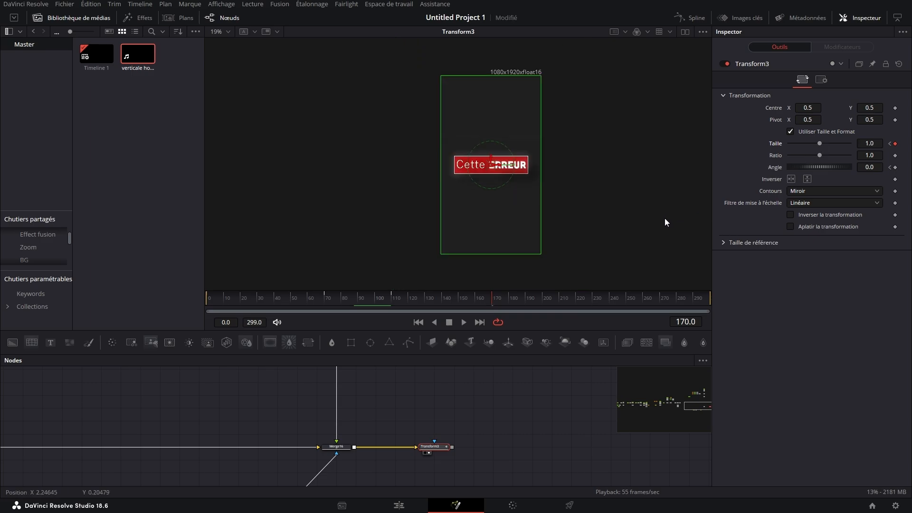
left_click_drag(484, 294, 395, 300)
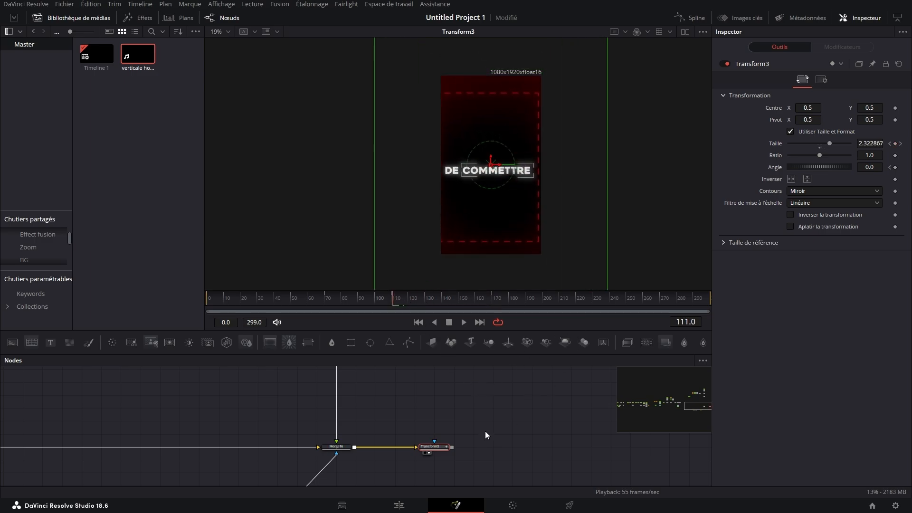
Examine how MediaIn1's hold-first-frame value delays the clip around frame 111 and how its branch feeds the final merge.
left_click_drag(434, 442, 616, 373)
left_click(343, 431)
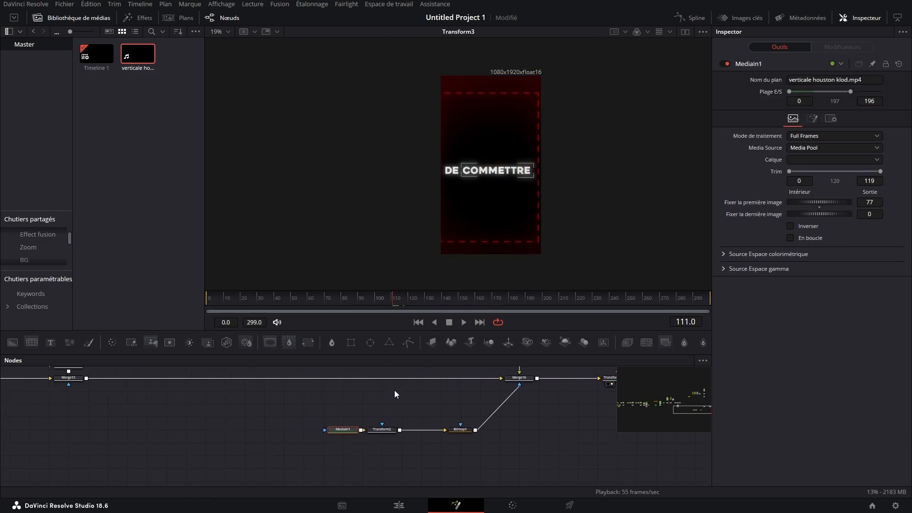
left_click(392, 299)
left_click_drag(872, 203, 867, 203)
left_click_drag(383, 211, 419, 206)
left_click_drag(869, 202, 874, 203)
mouse_move(393, 297)
left_mouse_down()
mouse_move(434, 302)
mouse_move(387, 303)
mouse_move(415, 302)
mouse_move(397, 299)
left_mouse_up()
left_click_drag(511, 424, 374, 444)
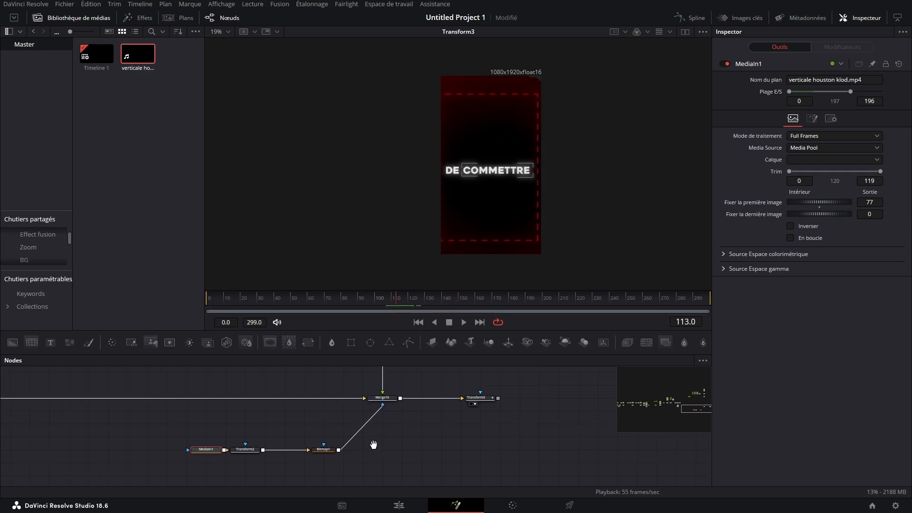
Smooth all of Transform3's size and angle keyframes in the spline editor, with ease in 55 and ease out 46.
left_click(393, 420)
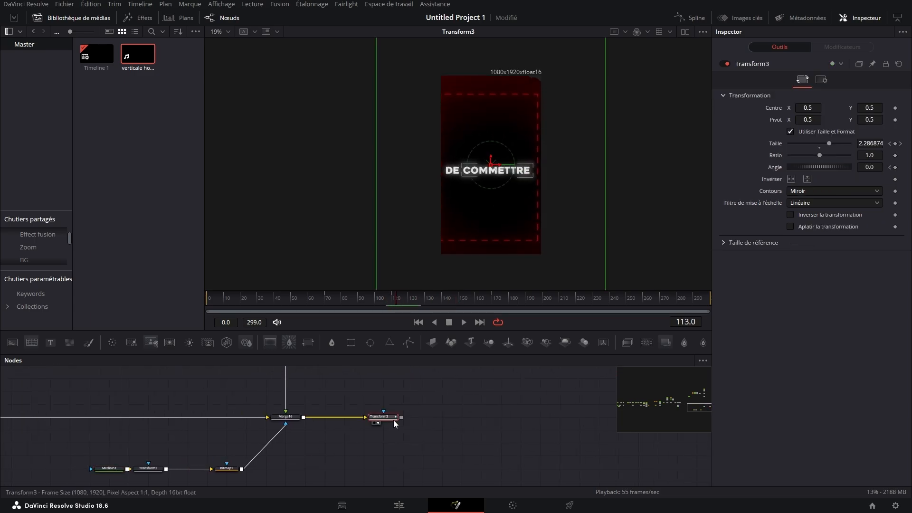
left_click(689, 18)
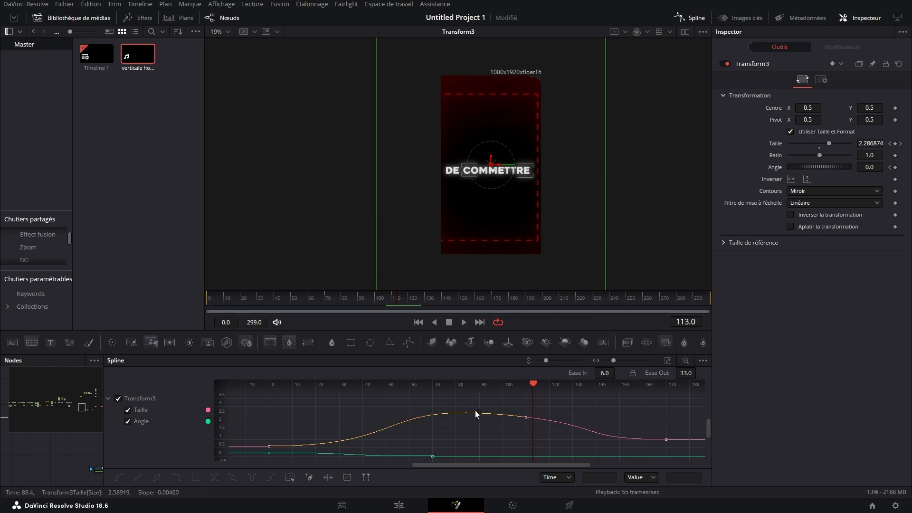
key("ctrl+a")
key("s")
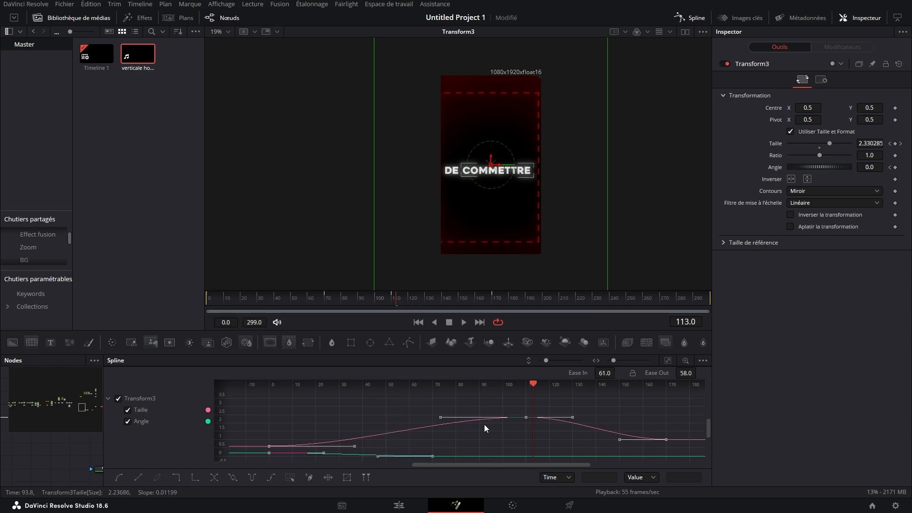
key("t")
left_click_drag(602, 375, 629, 373)
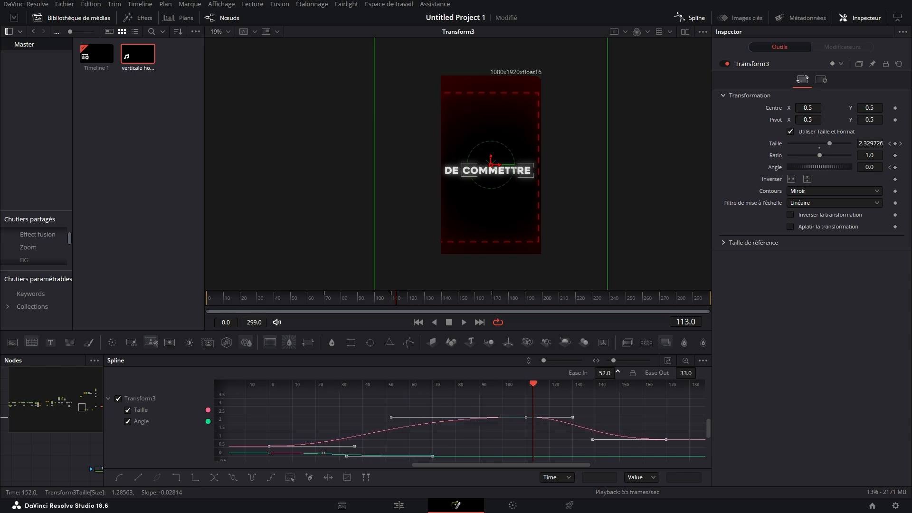
left_click_drag(689, 374, 708, 372)
Raise the incoming curve handle of Transform3's size keyframe at frame 110 to about 3.3, making the zoom overshoot before that keyframe.
left_click_drag(350, 301, 382, 302)
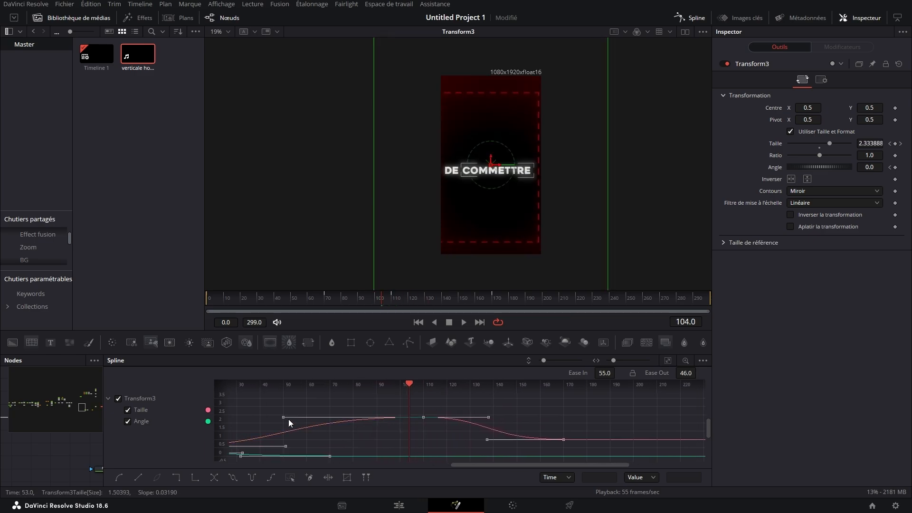
left_click_drag(282, 420, 317, 414)
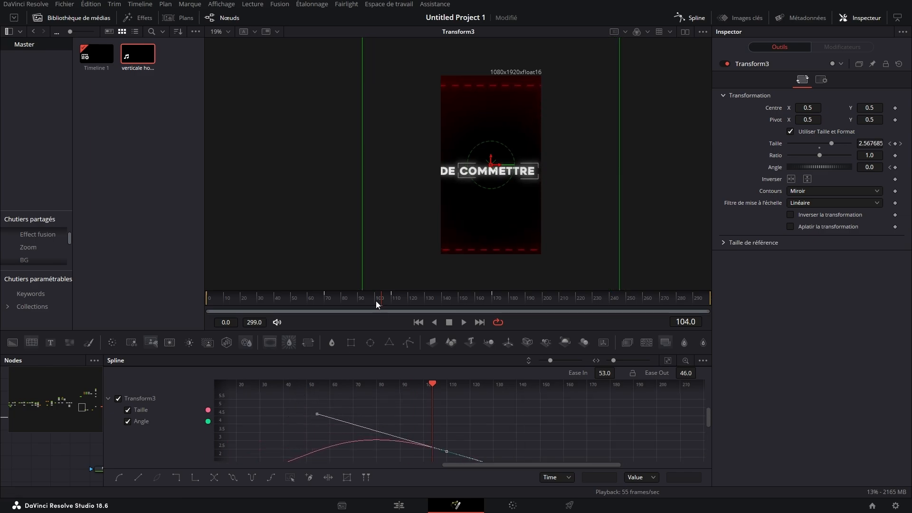
mouse_move(375, 300)
left_mouse_down()
mouse_move(292, 301)
mouse_move(427, 306)
mouse_move(362, 309)
left_mouse_up()
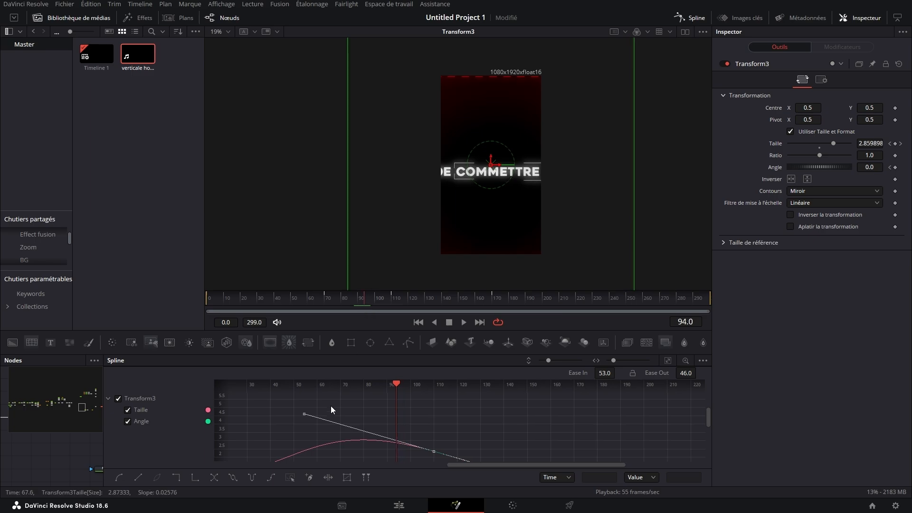
left_click_drag(304, 414, 305, 433)
Scrub through the adjusted zoom, return to frame 0 with the spline editor closed, and save the project.
left_click(367, 297)
left_click_drag(367, 297, 297, 328)
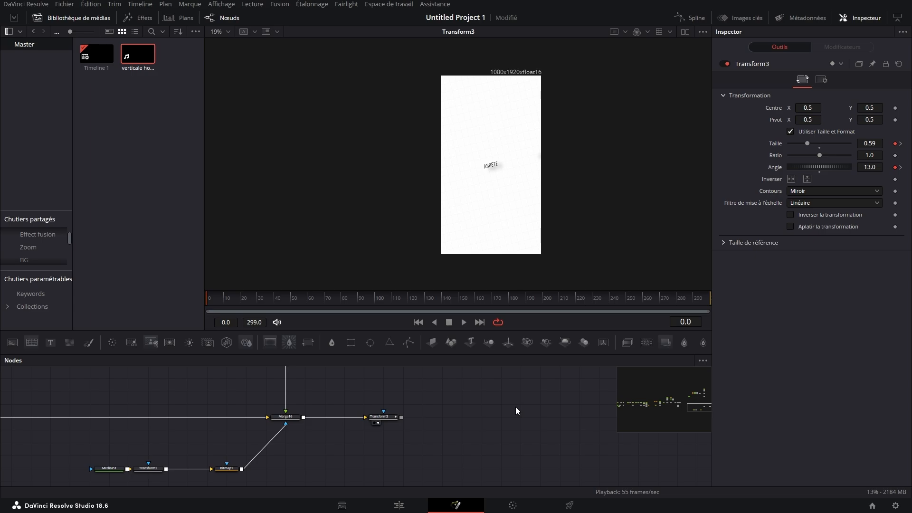
key("ctrl+s")
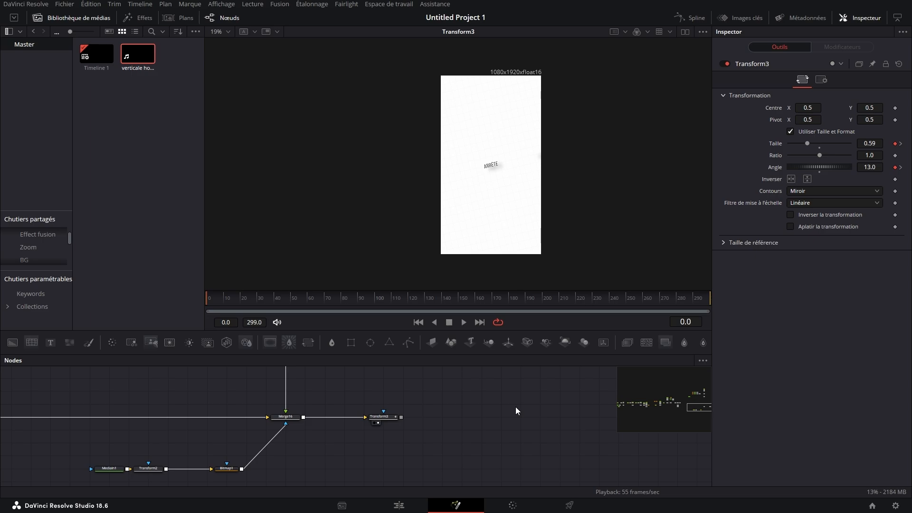